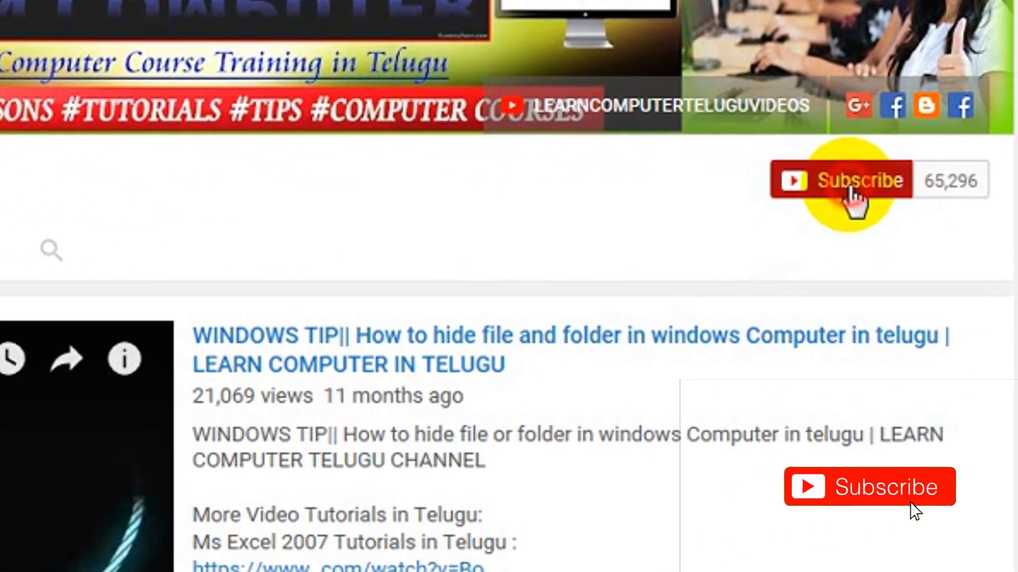
Subscribe to the computer-training channel and open its notification bell.
{"action": "left_click", "coordinate": [861, 191]}
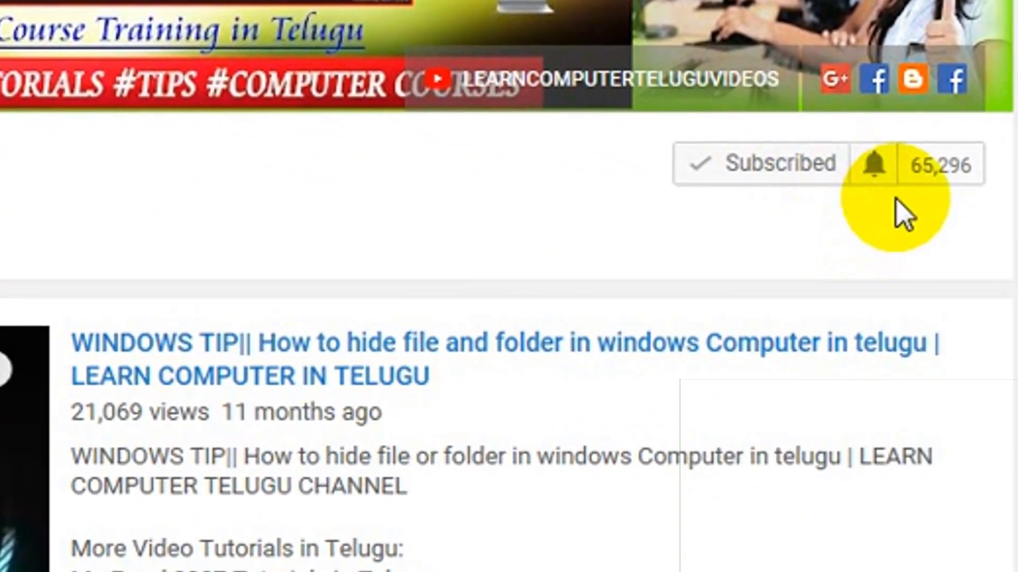
{"action": "left_click", "coordinate": [875, 168]}
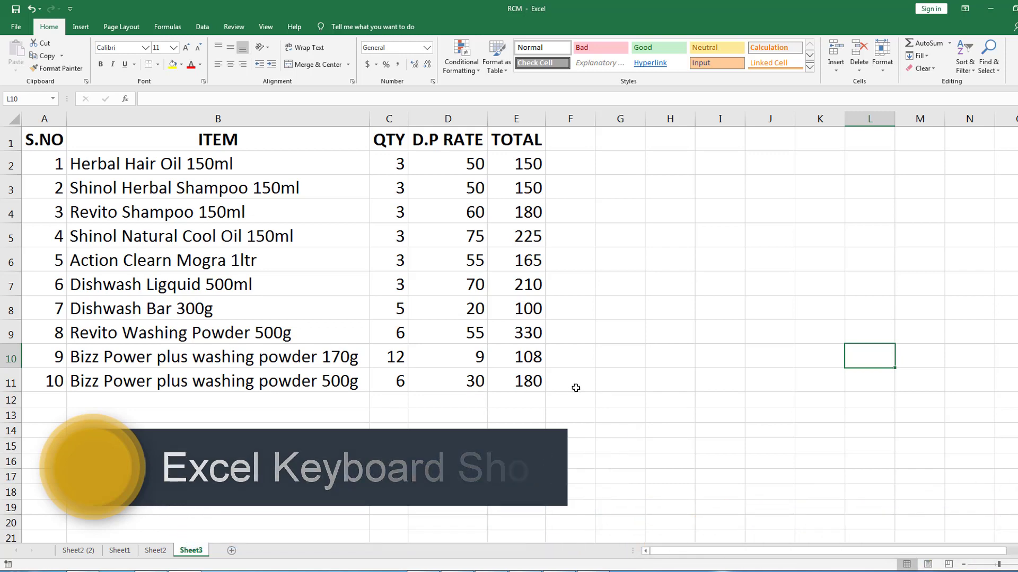
Add a second line reading 55 inside the D.P RATE cell D9 and undo the addition.
{"action": "left_click", "coordinate": [575, 388]}
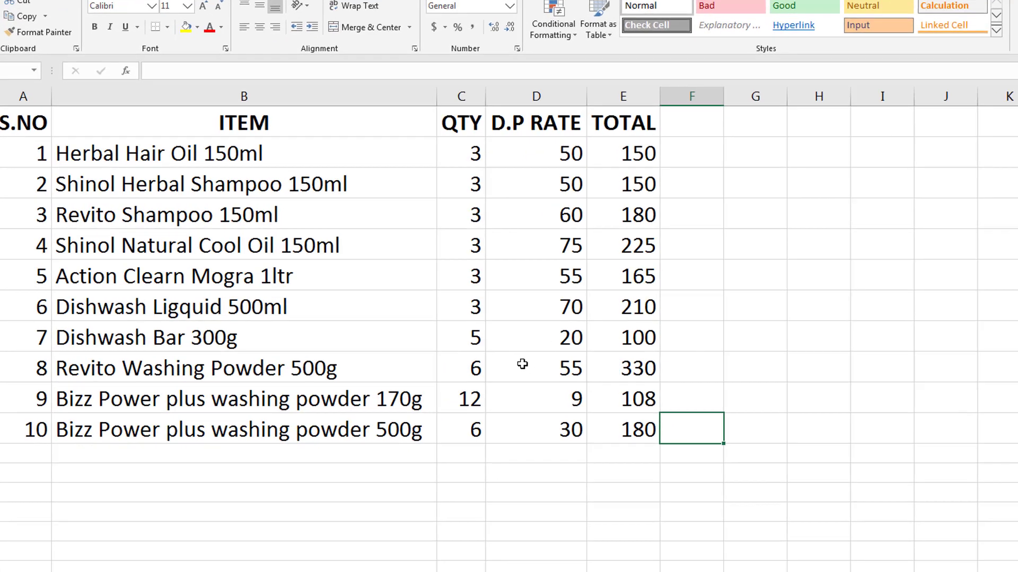
{"action": "left_click", "coordinate": [437, 331]}
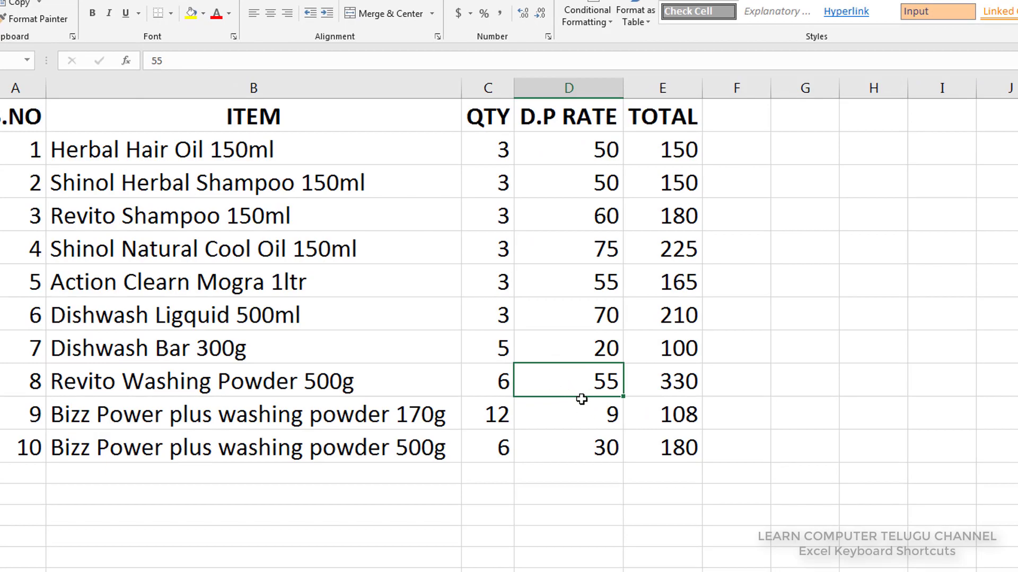
{"action": "key", "text": "F2"}
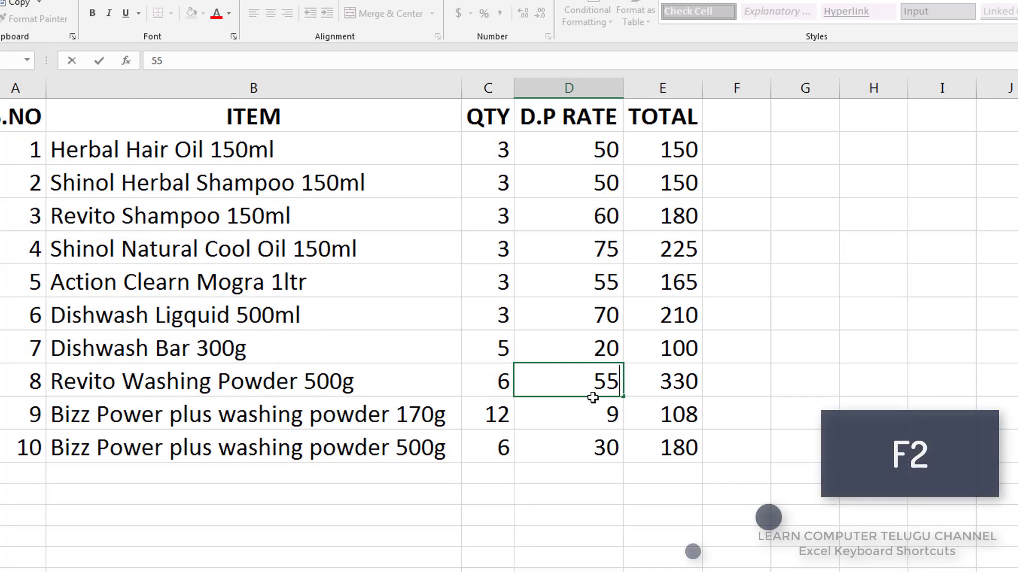
{"action": "key", "text": "alt+Return"}
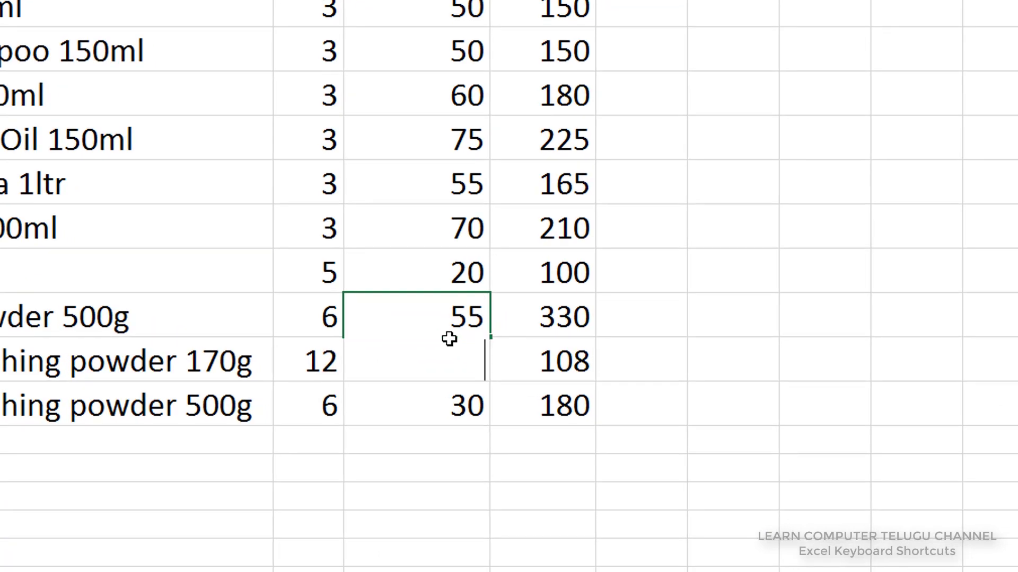
{"action": "type", "text": "55"}
{"action": "key", "text": "Return"}
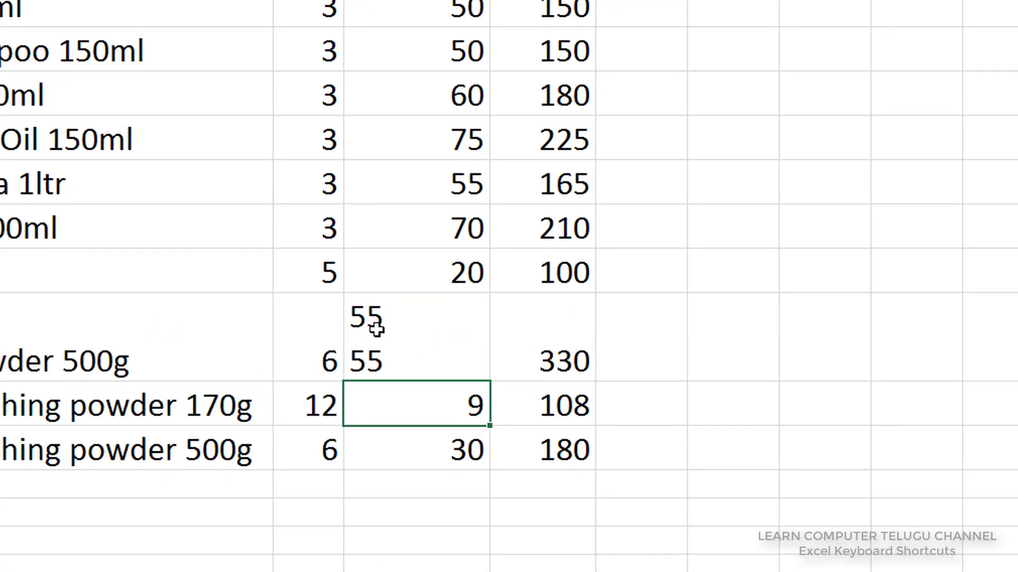
{"action": "left_click", "coordinate": [356, 318]}
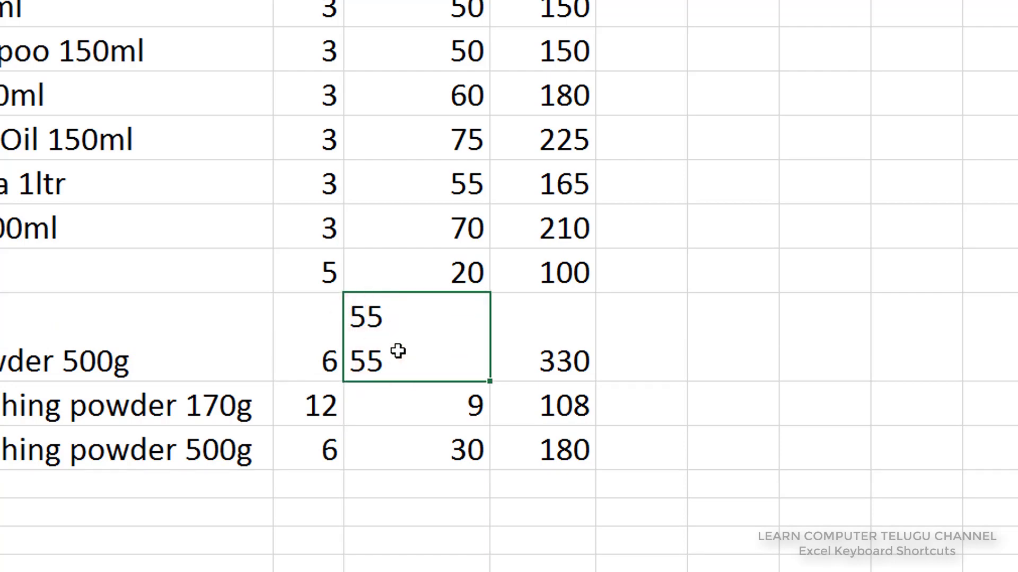
{"action": "key", "text": "ctrl+z"}
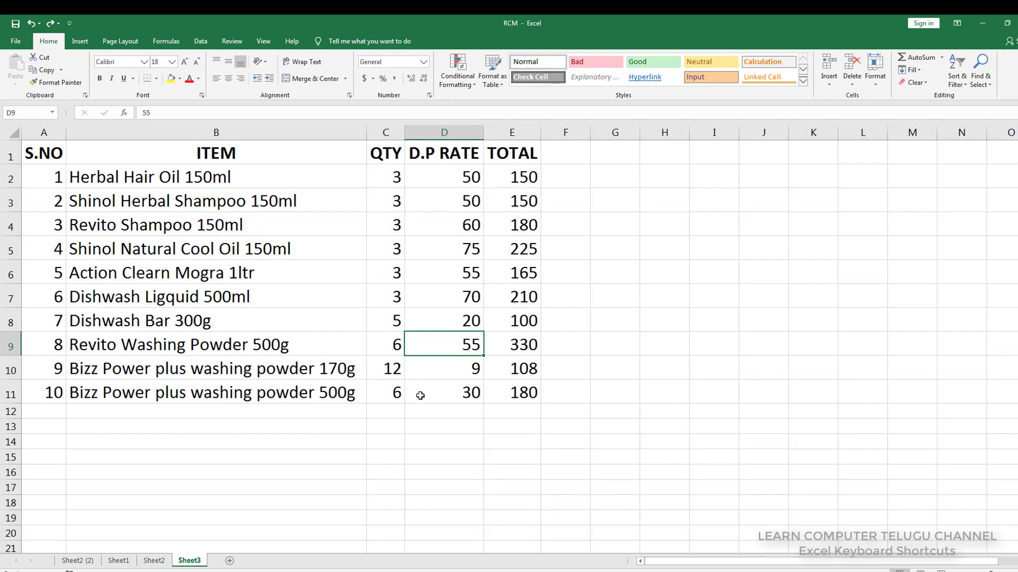
Insert a new worksheet before Sheet3, view the neighbouring sheets and return to Sheet3.
{"action": "key", "text": "shift+F11"}
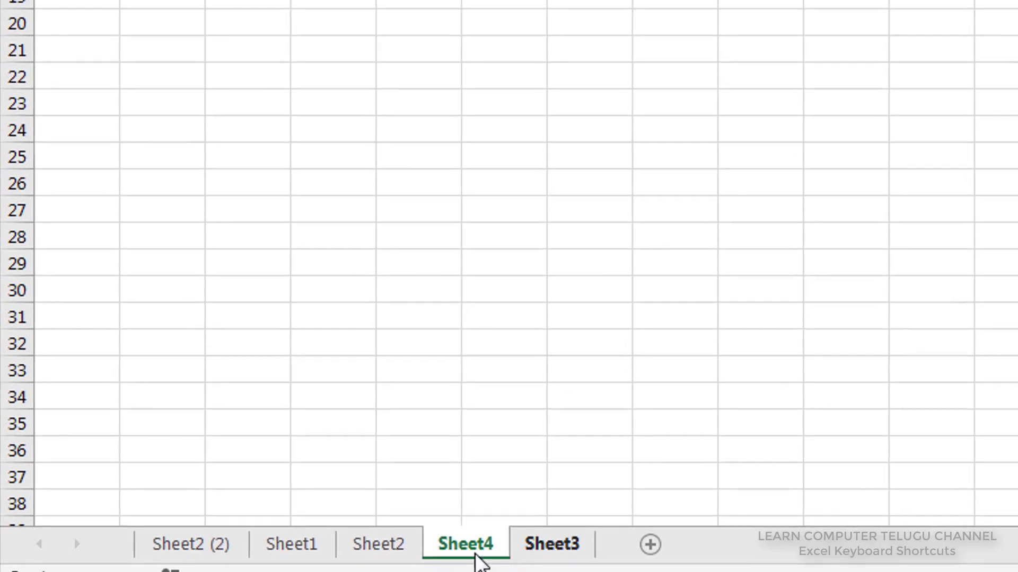
{"action": "left_click", "coordinate": [378, 546]}
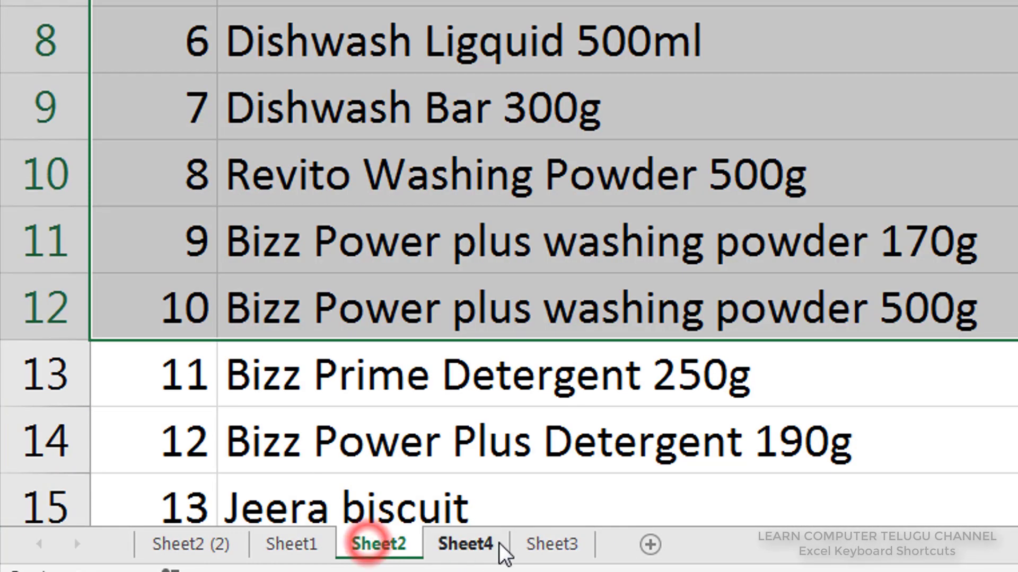
{"action": "left_click", "coordinate": [546, 548]}
{"action": "left_click", "coordinate": [465, 548]}
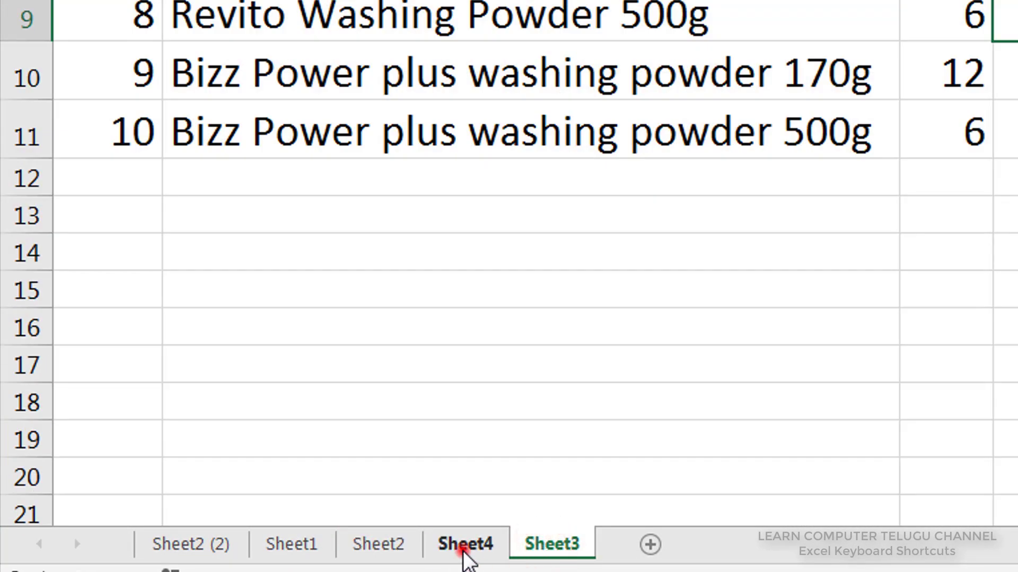
{"action": "left_click", "coordinate": [523, 546]}
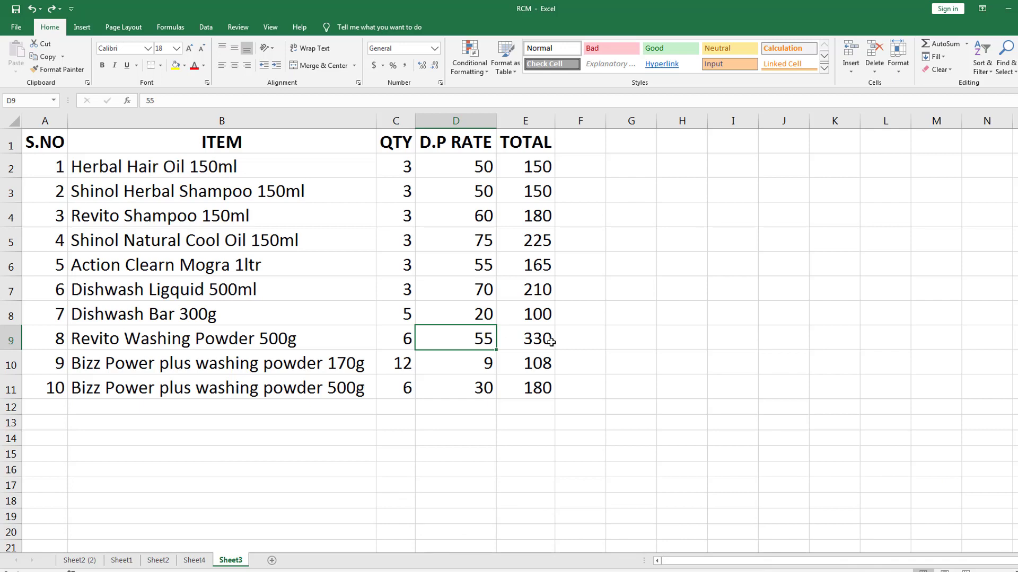
Insert a blank cell at D9 with the existing cells shifted down, and undo the insertion.
{"action": "key", "text": "ctrl+shift+equal"}
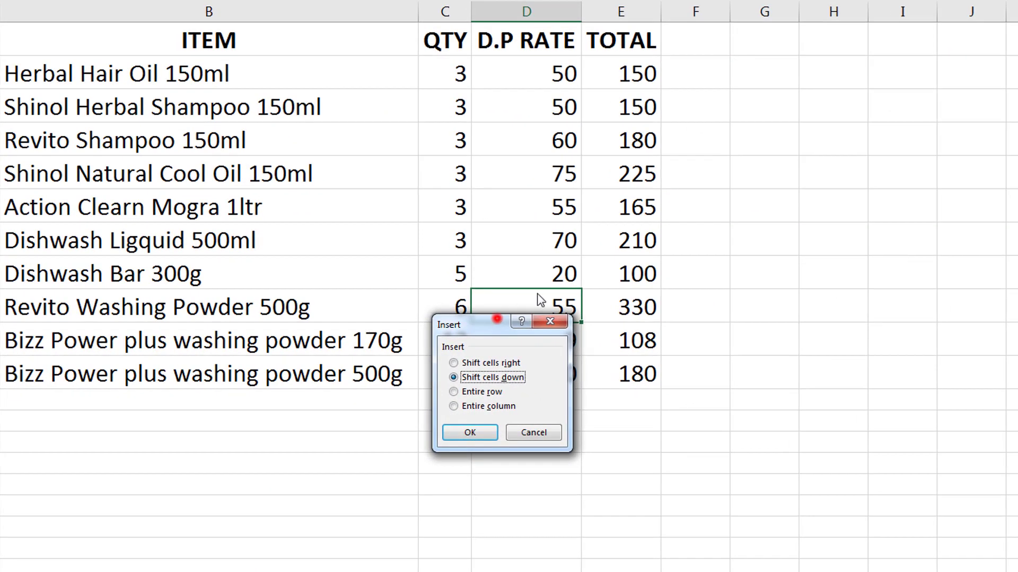
{"action": "left_click_drag", "start_coordinate": [496, 319], "coordinate": [704, 223]}
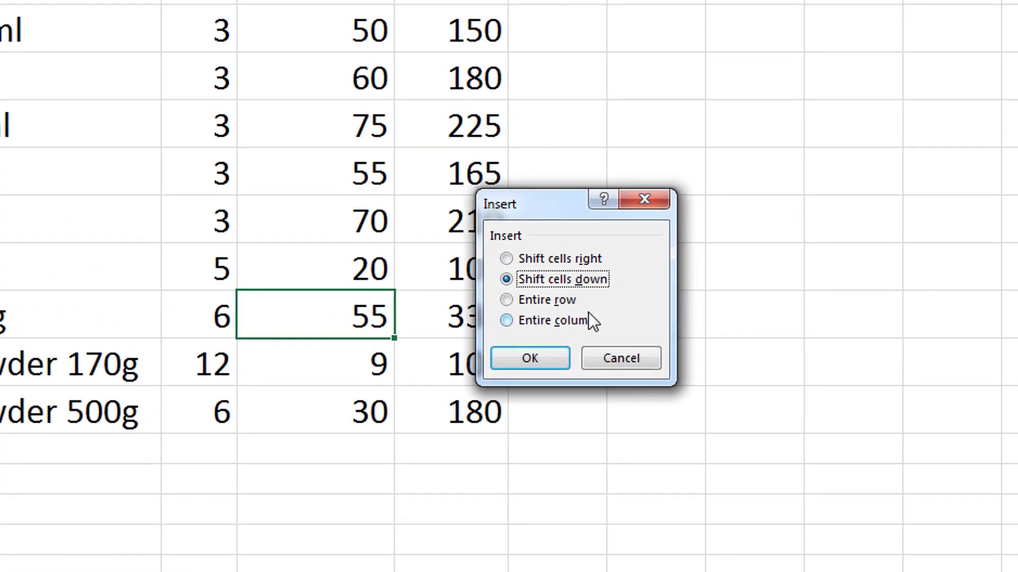
{"action": "key", "text": "i"}
{"action": "key", "text": "c"}
{"action": "key", "text": "i"}
{"action": "key", "text": "r"}
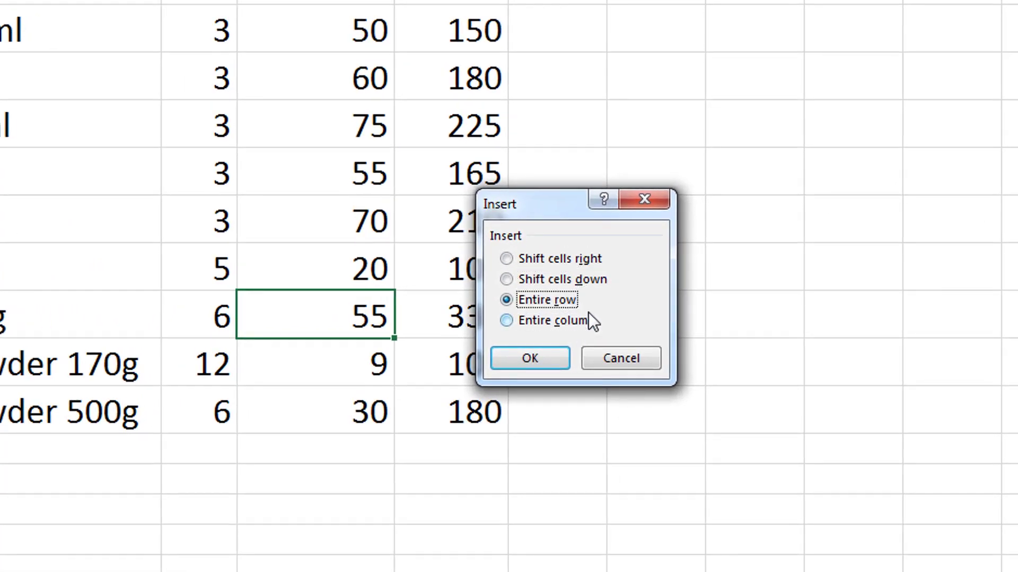
{"action": "key", "text": "d"}
{"action": "key", "text": "Tab"}
{"action": "key", "text": "Tab"}
{"action": "key", "text": "Tab"}
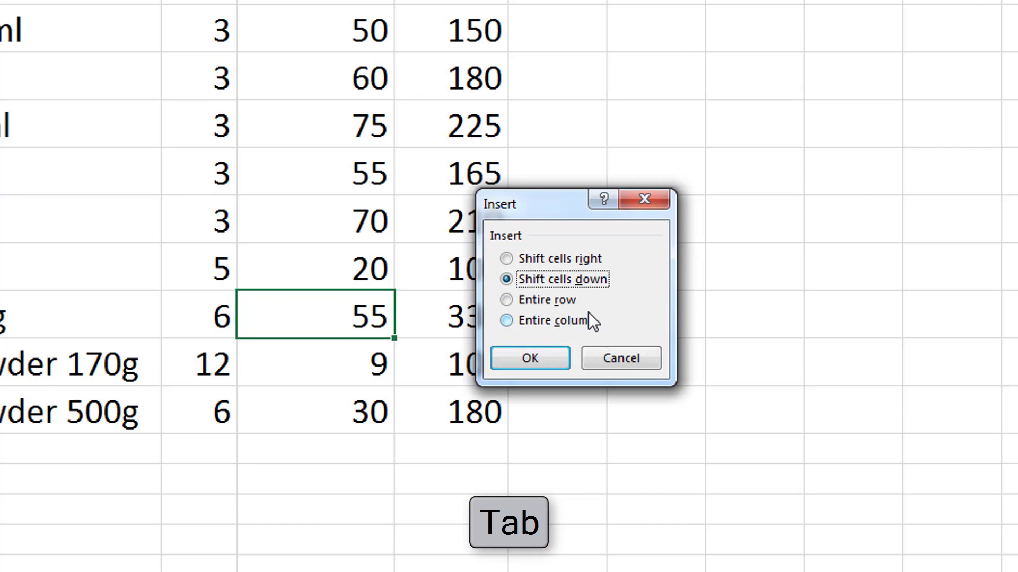
{"action": "key", "text": "Tab"}
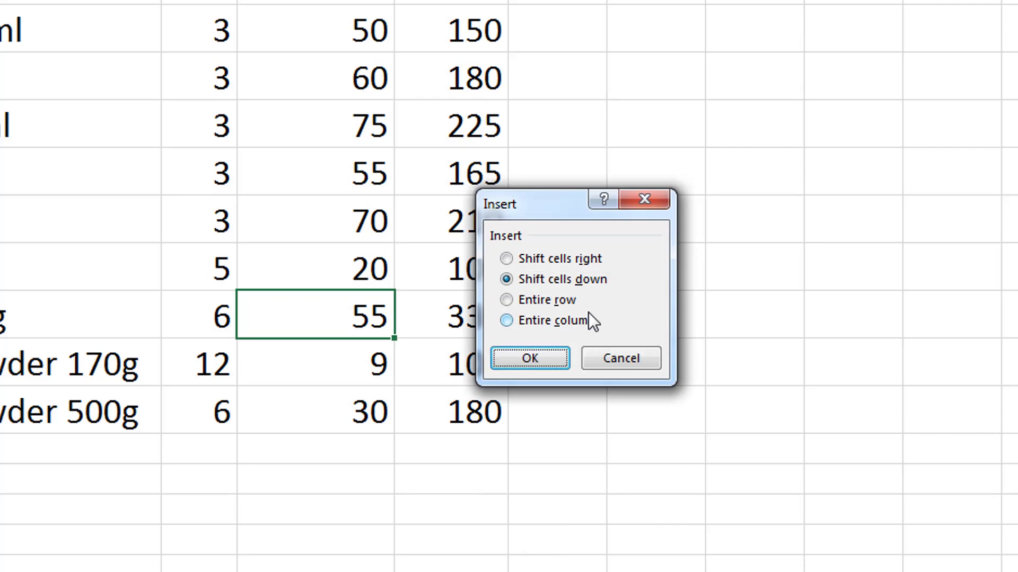
{"action": "key", "text": "Return"}
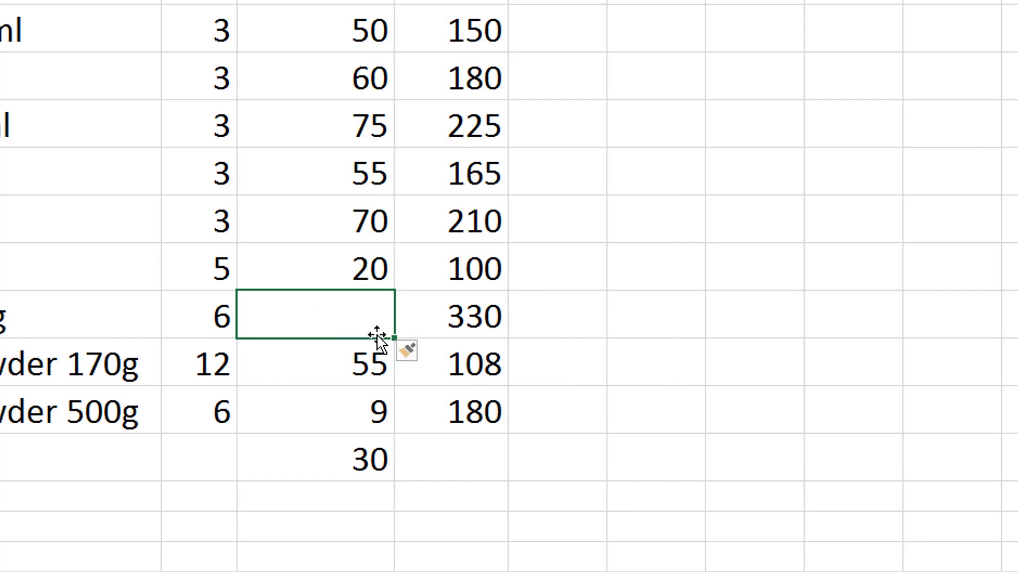
{"action": "key", "text": "ctrl+z"}
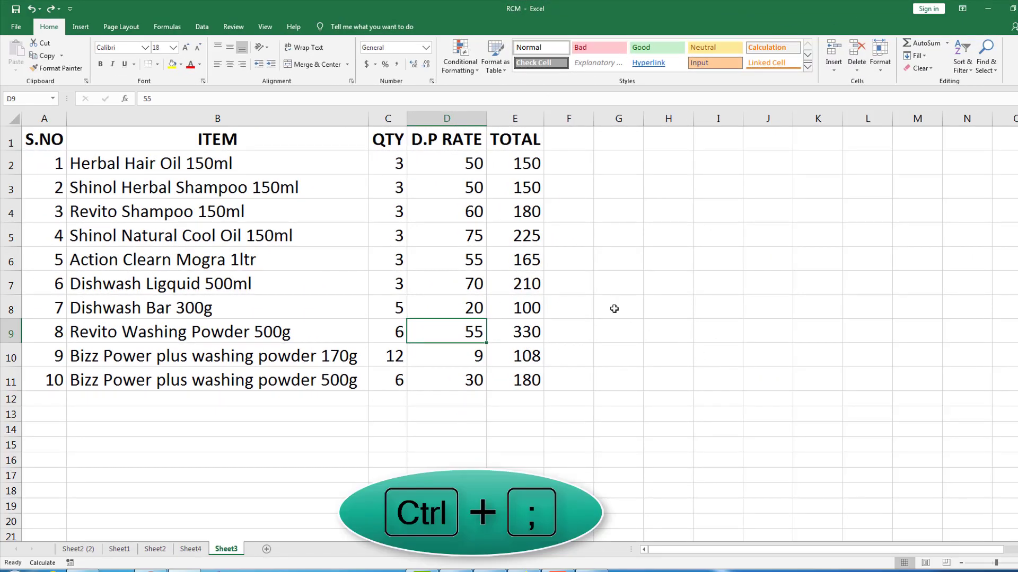
Insert the current date in cell G8 and the current time in cell G9.
{"action": "left_click", "coordinate": [613, 309]}
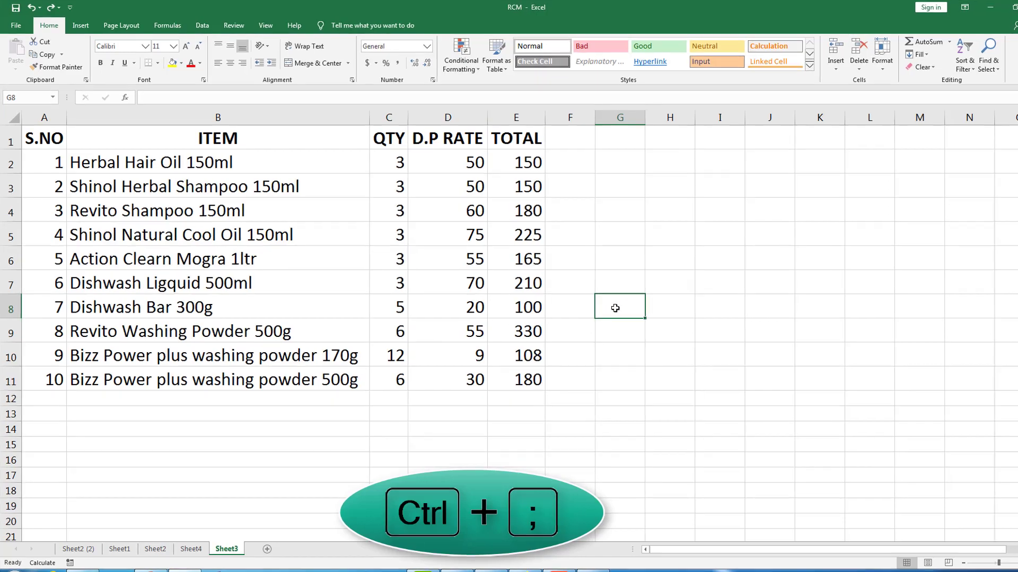
{"action": "key", "text": "ctrl+semicolon"}
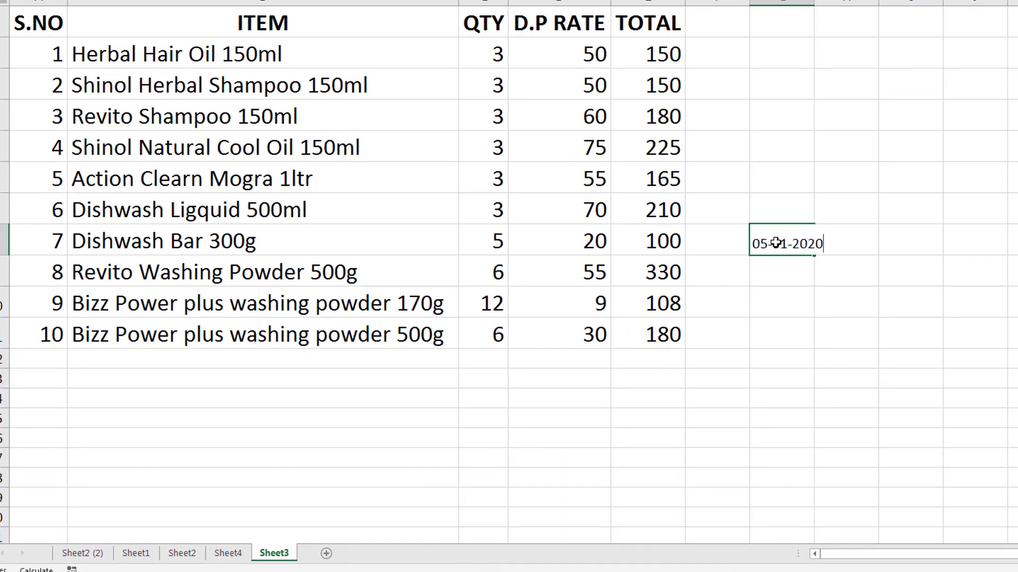
{"action": "key", "text": "Return"}
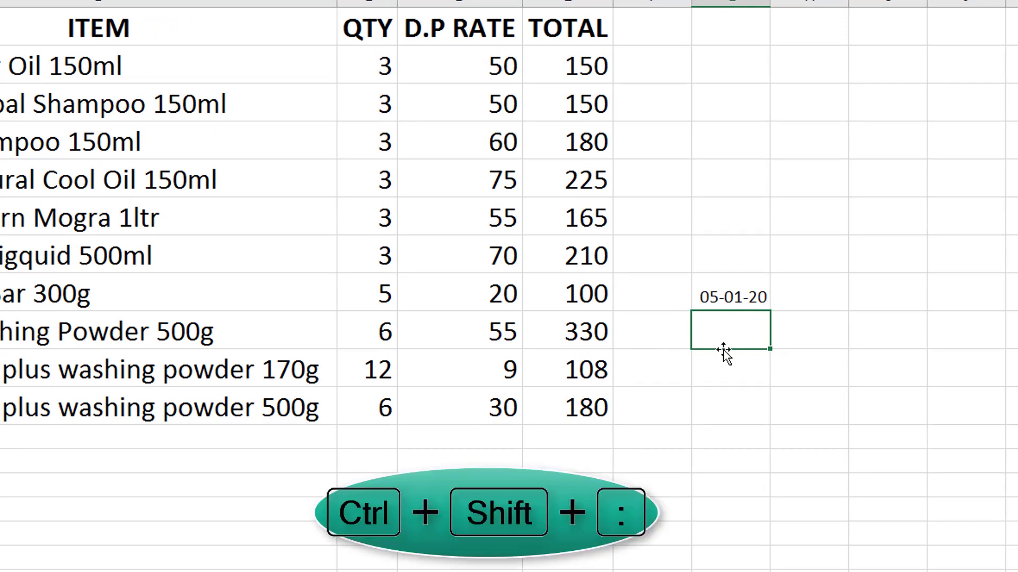
{"action": "key", "text": "ctrl+shift+semicolon"}
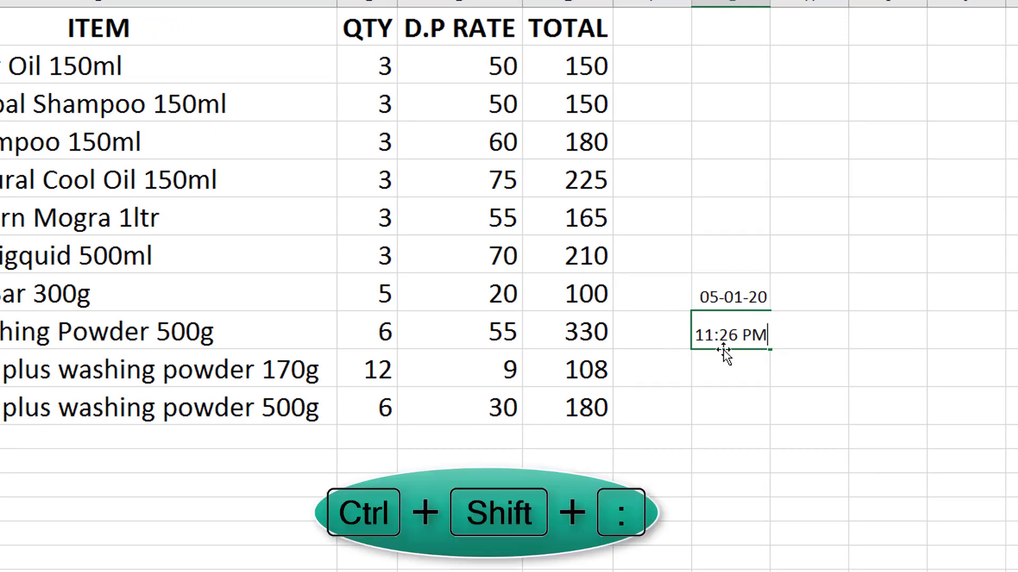
{"action": "key", "text": "Return"}
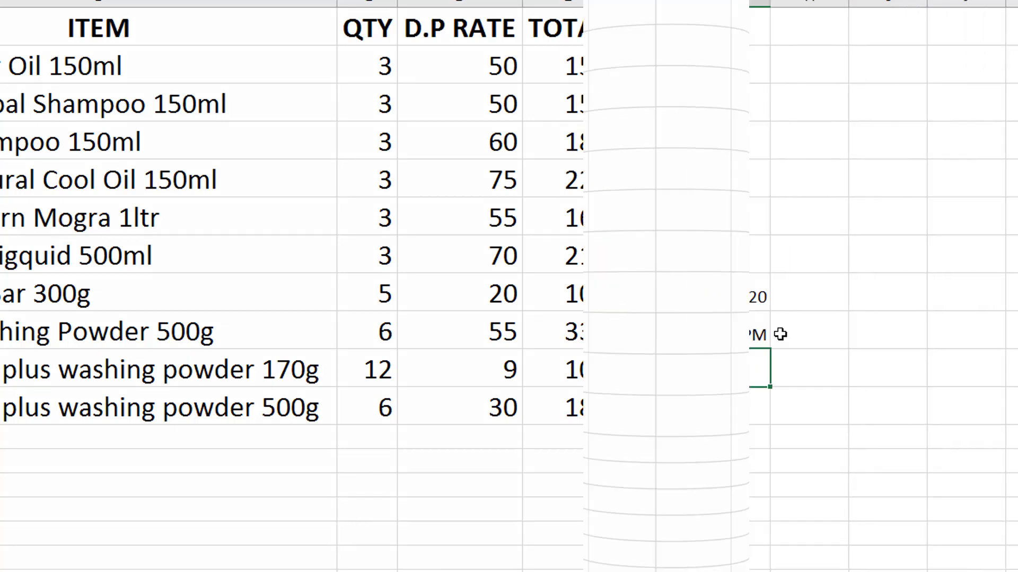
Clear the date and time entries from the range G8:G10.
{"action": "left_click_drag", "start_coordinate": [743, 284], "coordinate": [749, 358]}
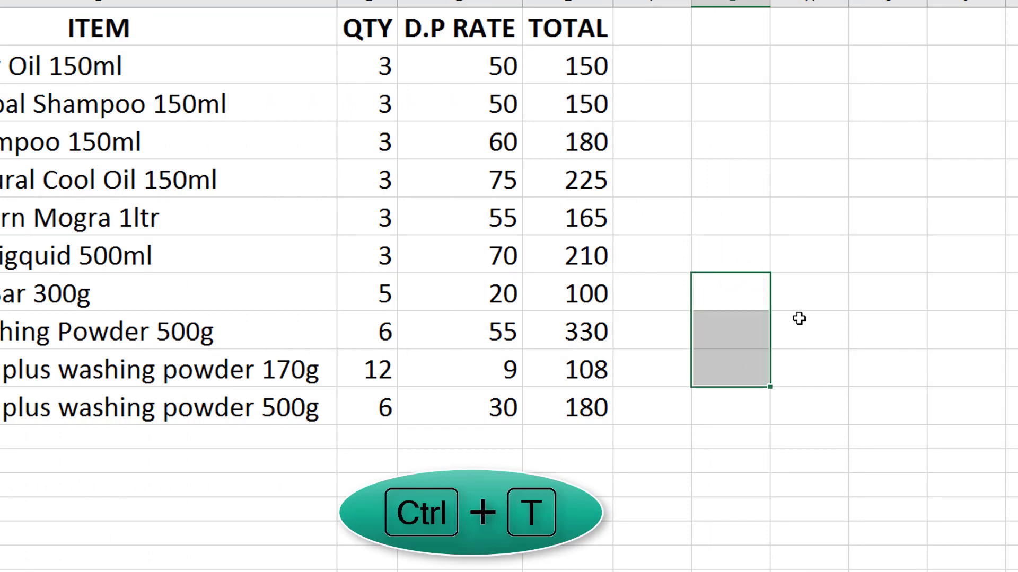
{"action": "left_click", "coordinate": [718, 252]}
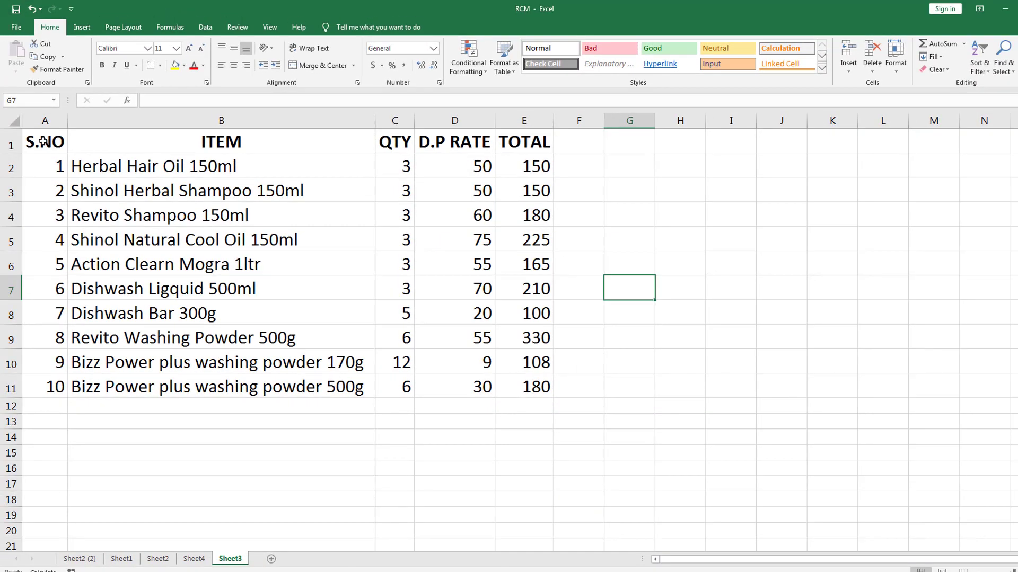
Convert the item list A1:E11 into a table with headers and undo the conversion.
{"action": "left_click_drag", "start_coordinate": [40, 140], "coordinate": [517, 382]}
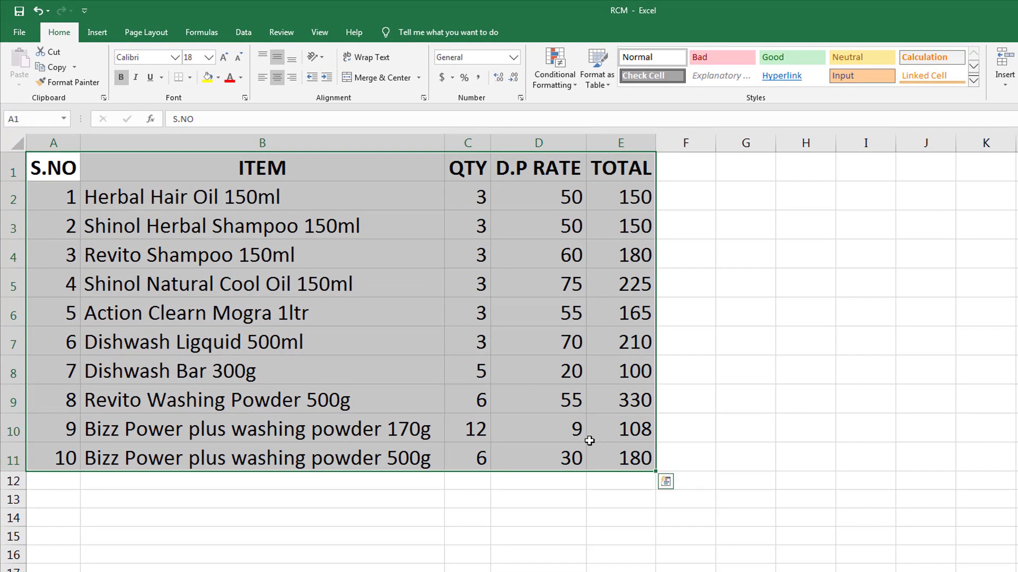
{"action": "key", "text": "ctrl+t"}
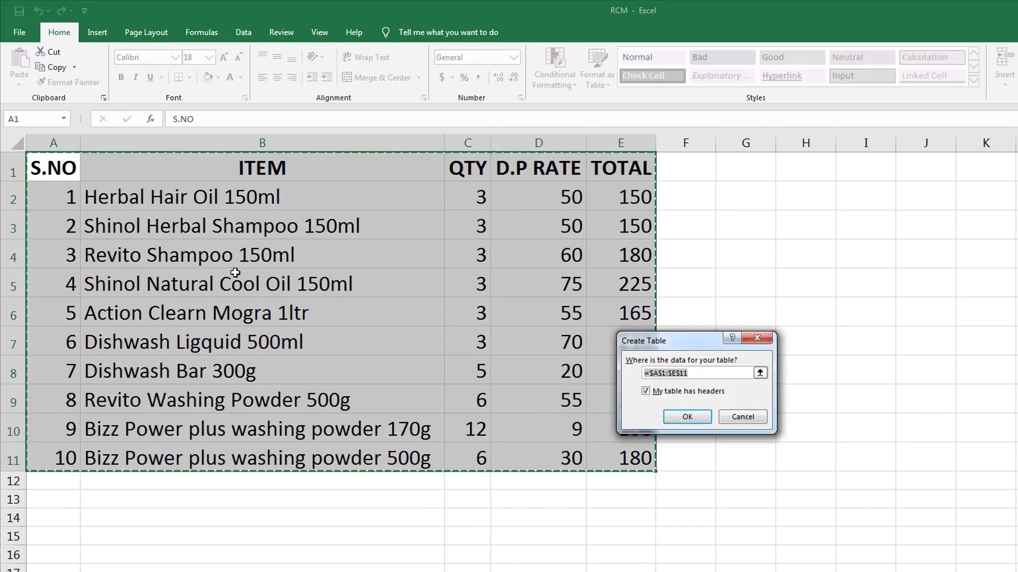
{"action": "left_click", "coordinate": [686, 416]}
{"action": "left_click", "coordinate": [813, 344]}
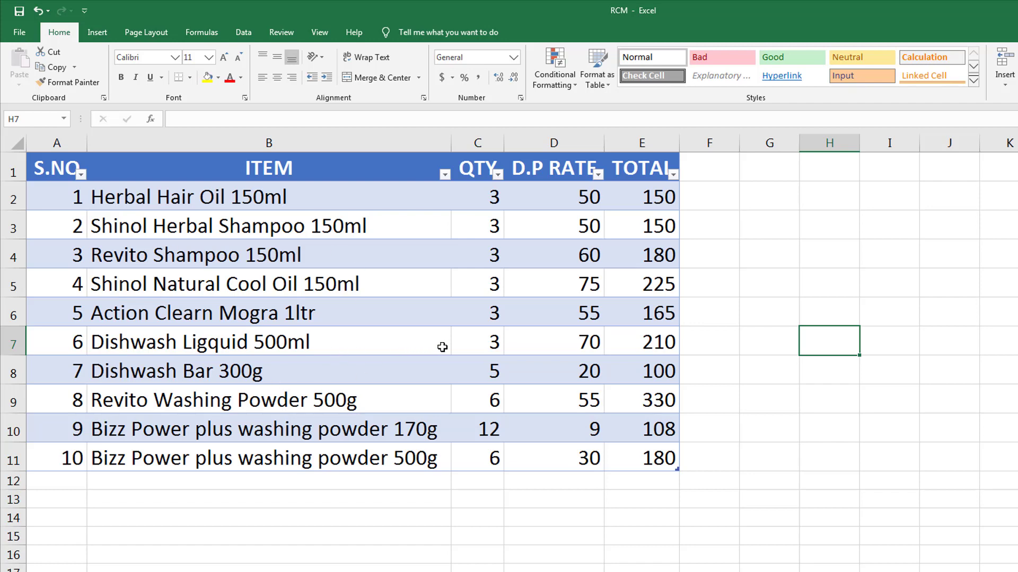
{"action": "key", "text": "ctrl+z"}
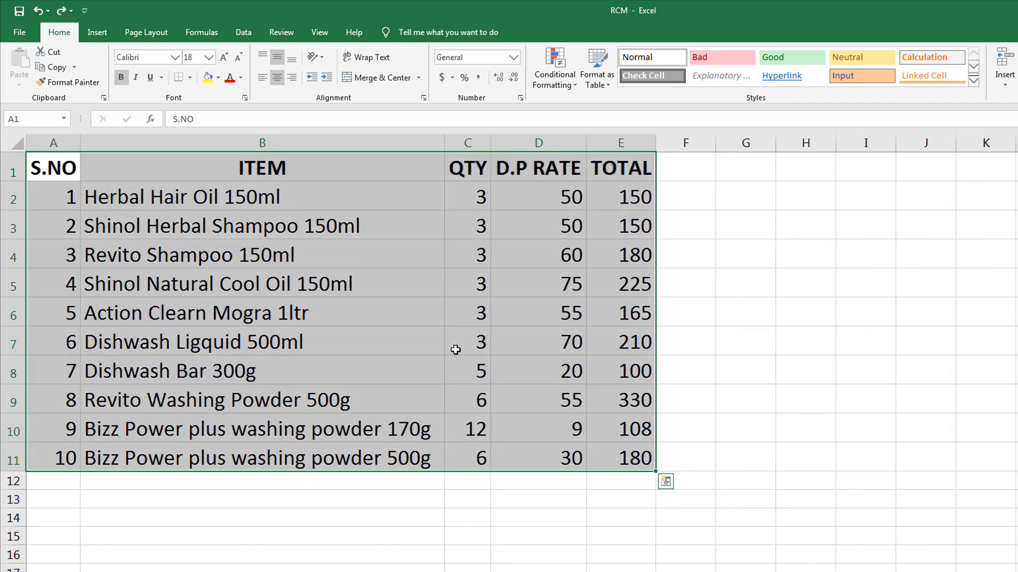
Create the table from range A1:E11 again, keeping the first row as headers.
{"action": "key", "text": "ctrl+t"}
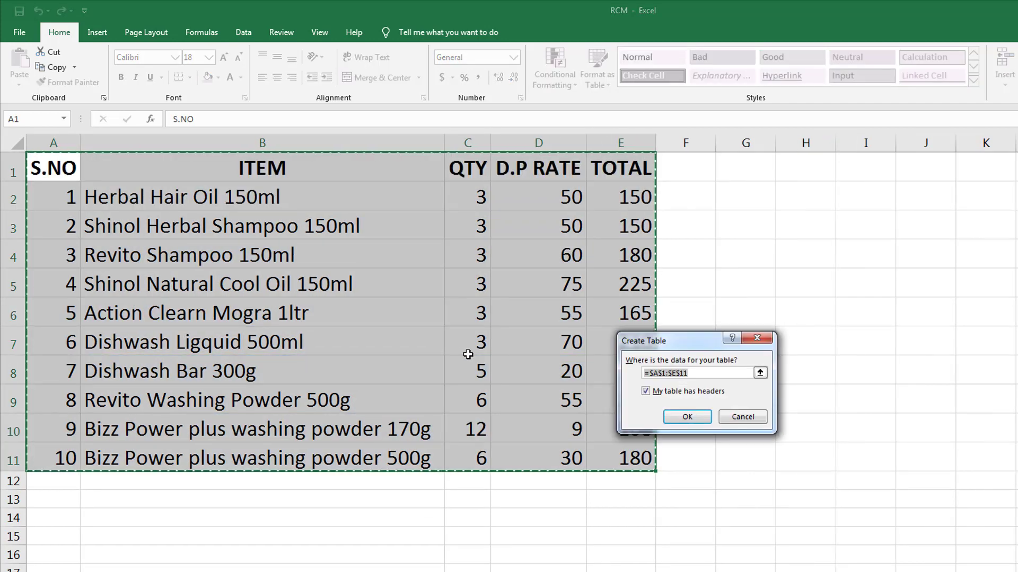
{"action": "key", "text": "Return"}
{"action": "left_click", "coordinate": [639, 335]}
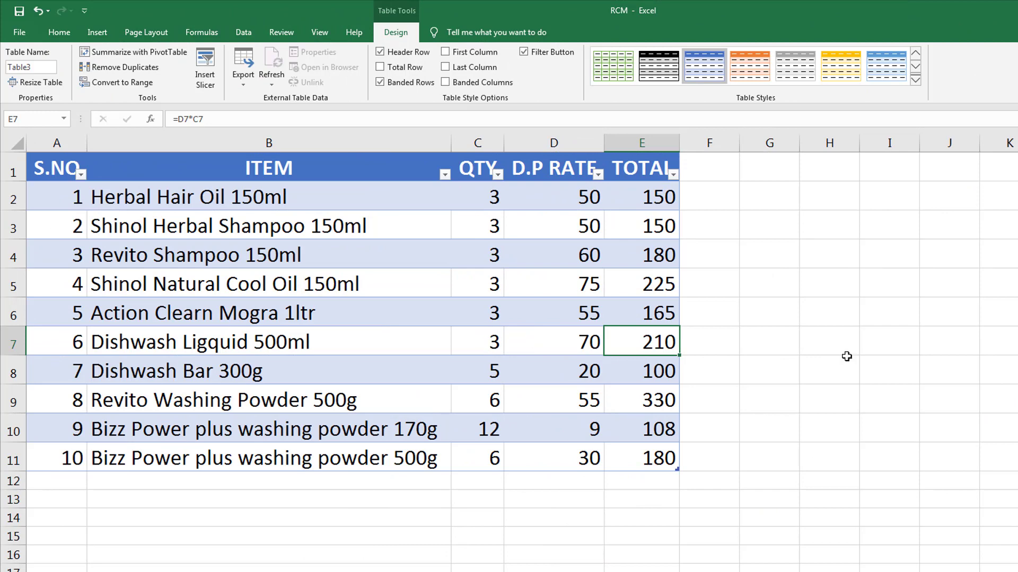
{"action": "left_click", "coordinate": [781, 357]}
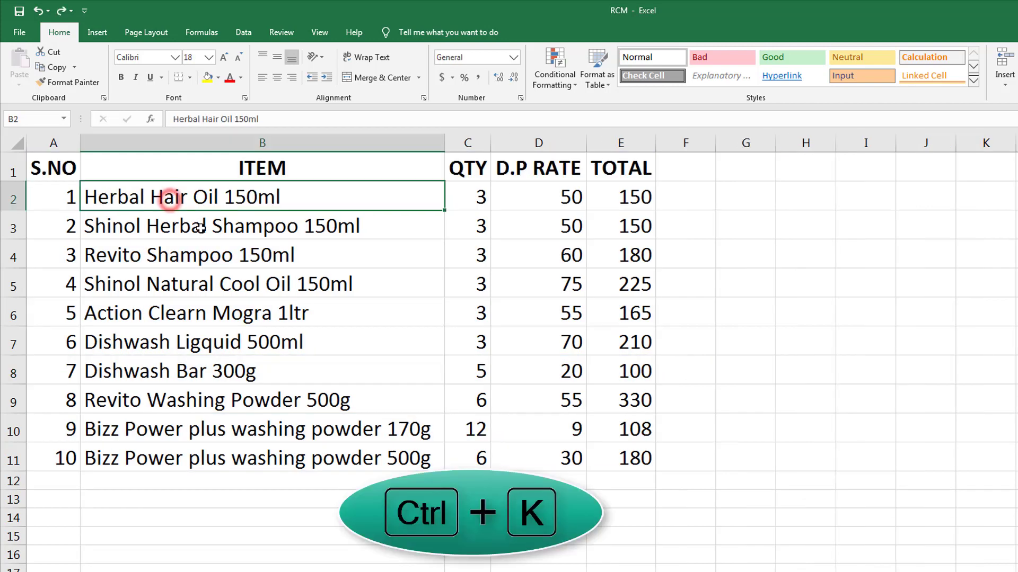
Hyperlink cell B2 to the existing file Billing.xlsx on drive D and follow the link.
{"action": "key", "text": "ctrl+k"}
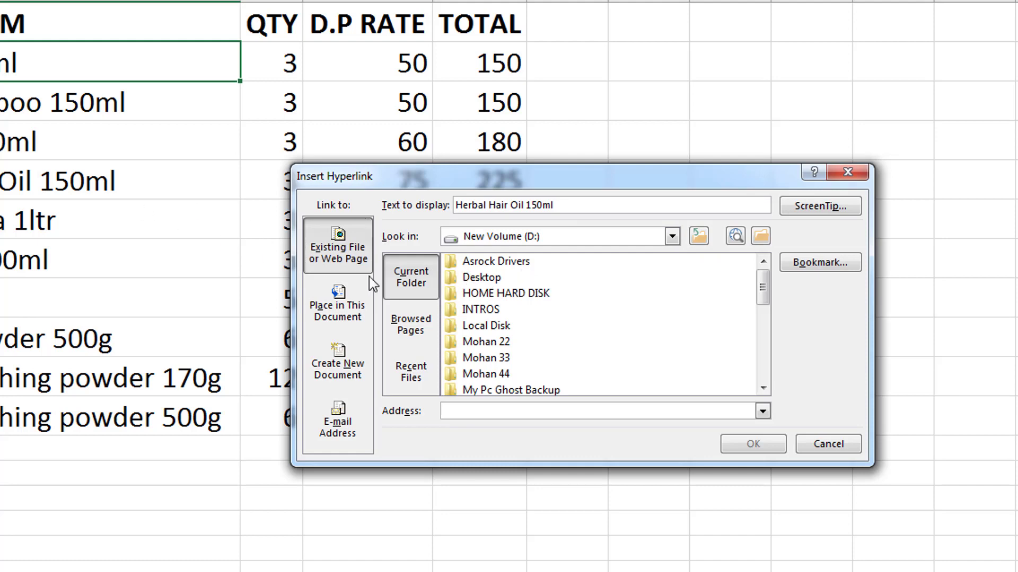
{"action": "left_click", "coordinate": [484, 343]}
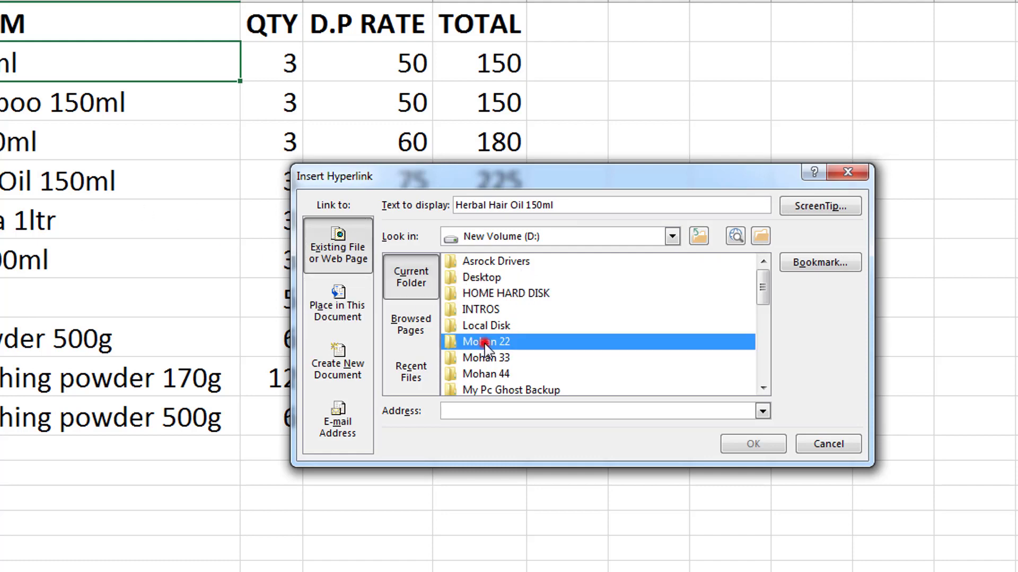
{"action": "scroll", "coordinate": [484, 345], "scroll_direction": "down", "scroll_amount": 3}
{"action": "scroll", "coordinate": [493, 355], "scroll_direction": "up", "scroll_amount": 1}
{"action": "scroll", "coordinate": [511, 365], "scroll_direction": "down", "scroll_amount": 2}
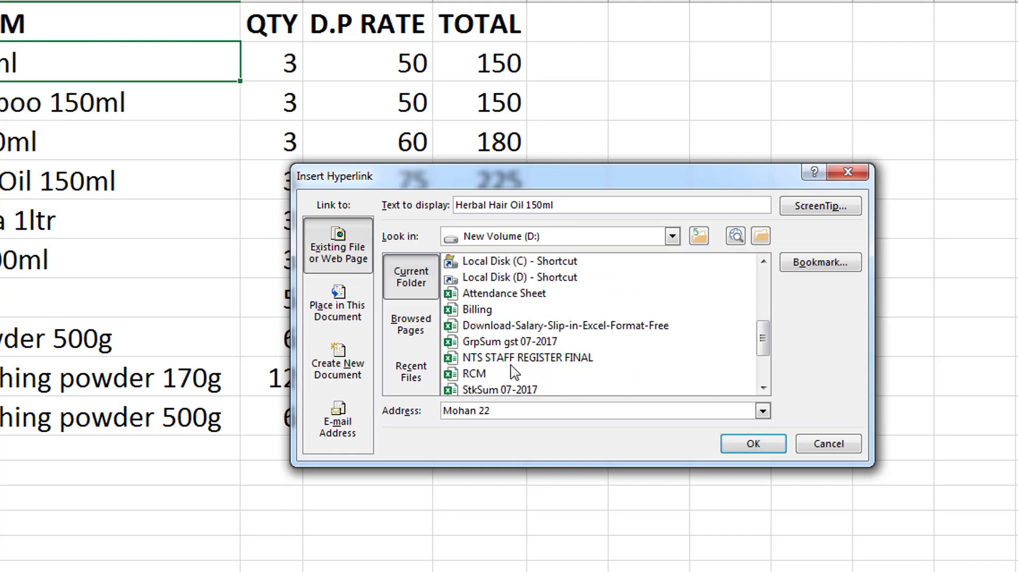
{"action": "left_click", "coordinate": [477, 310]}
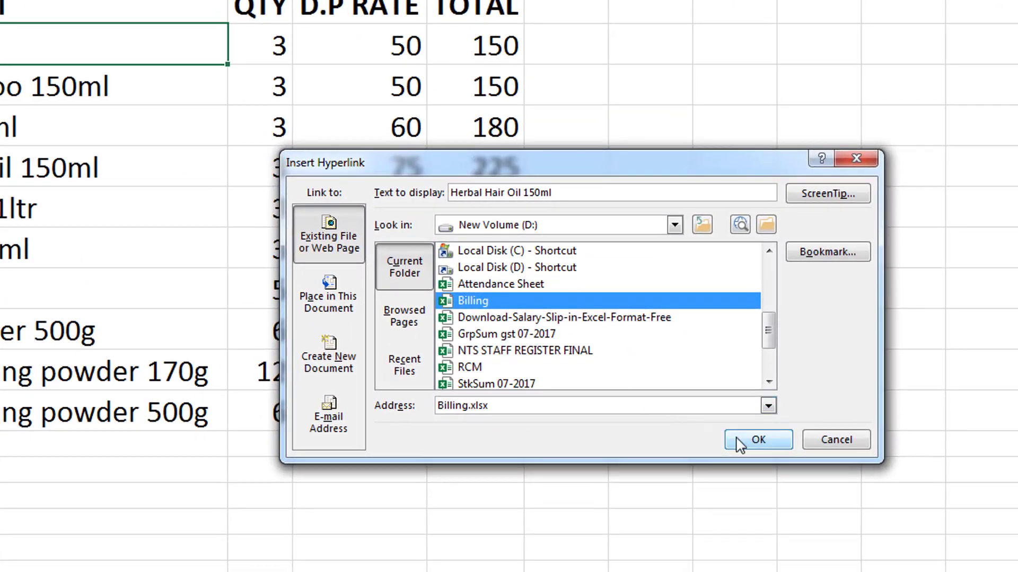
{"action": "left_click", "coordinate": [758, 440]}
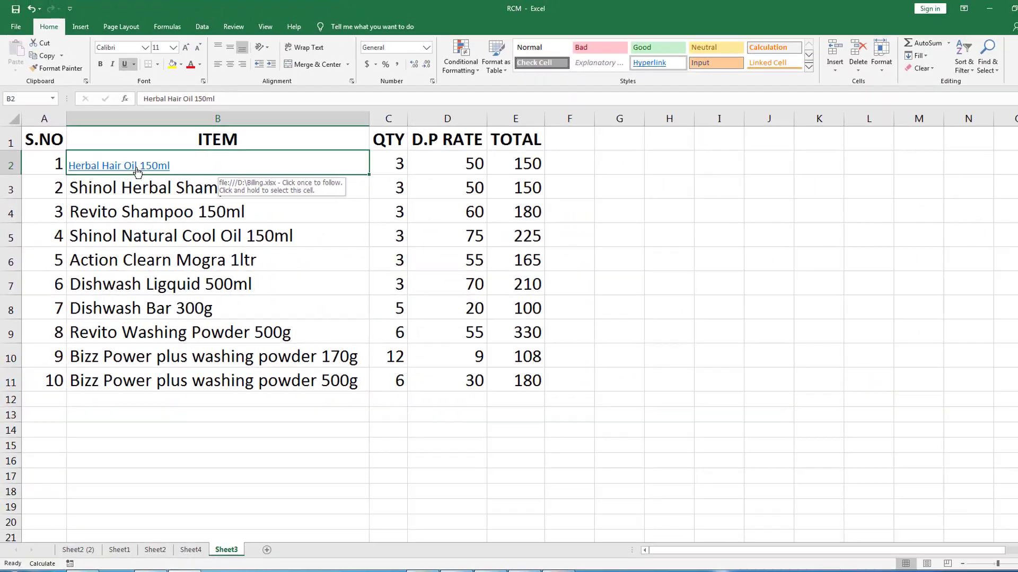
{"action": "left_click", "coordinate": [137, 168]}
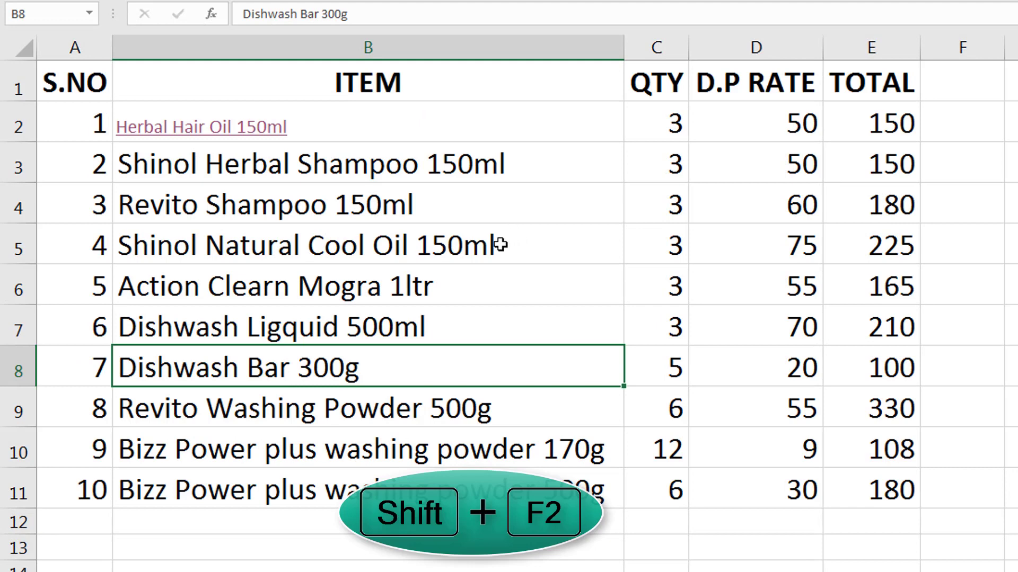
Attach a comment reading "hyperlink" to cell B2 and display it.
{"action": "key", "text": "Escape"}
{"action": "left_click", "coordinate": [360, 134]}
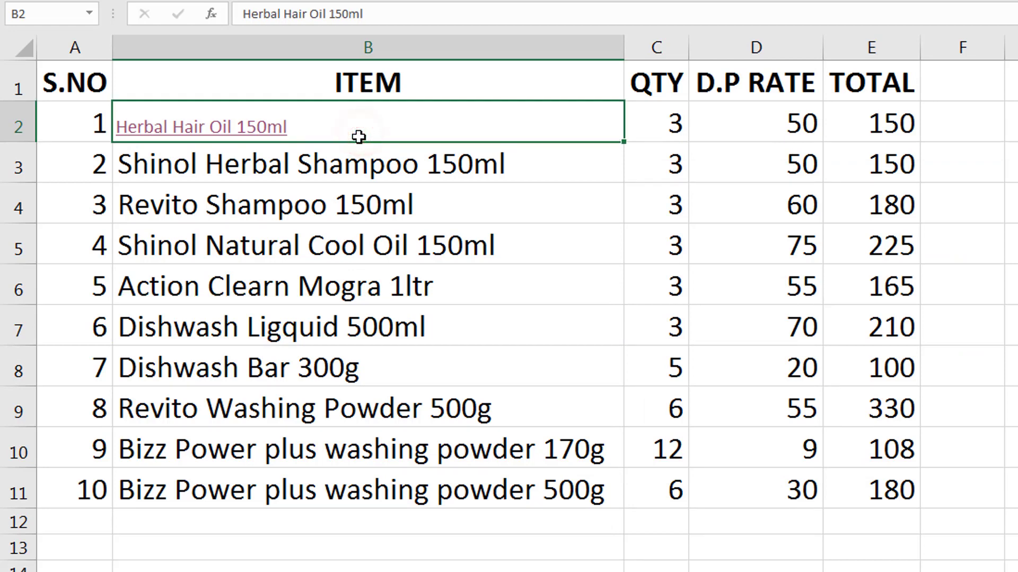
{"action": "key", "text": "shift+F2"}
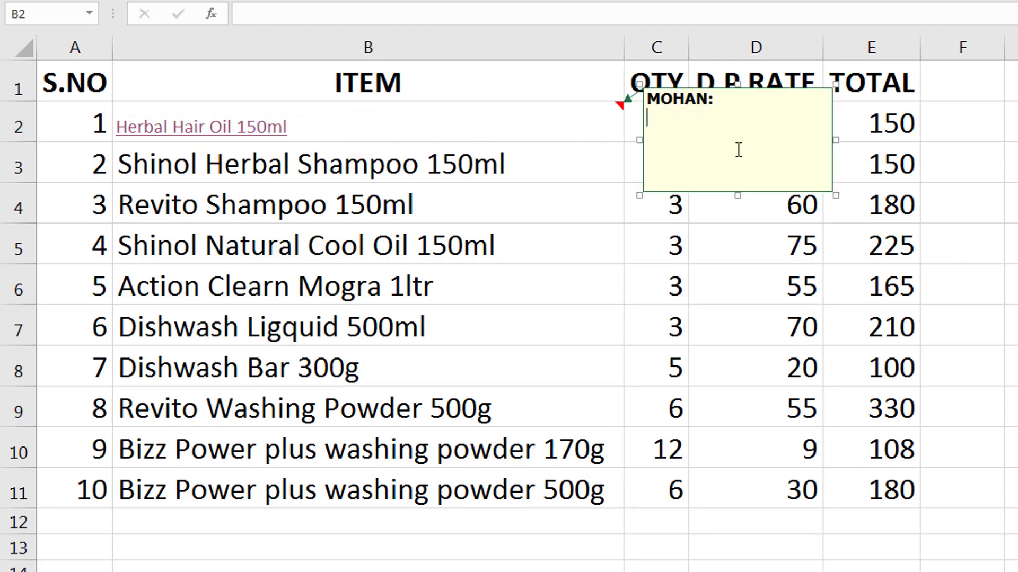
{"action": "type", "text": "hyperlink"}
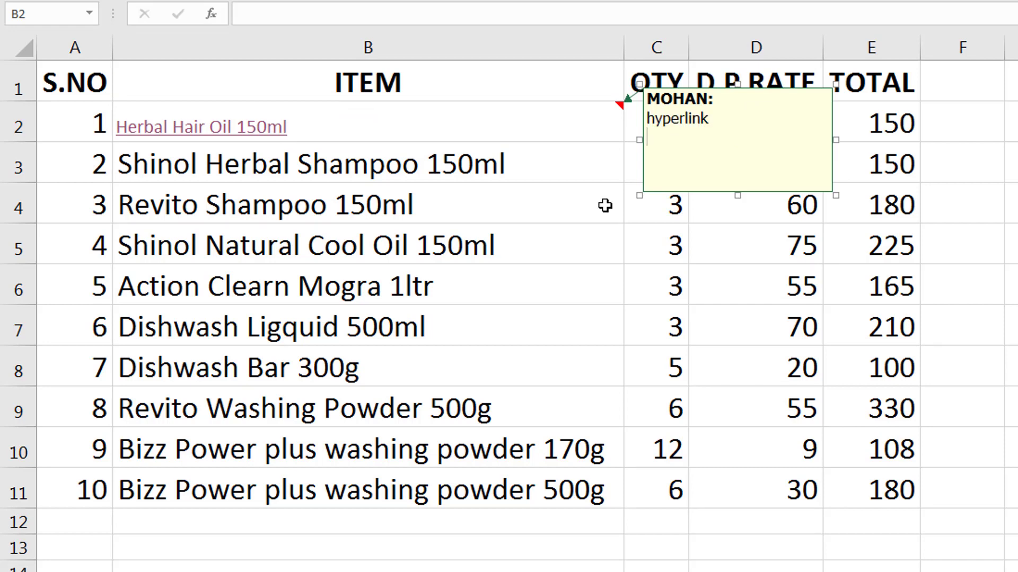
{"action": "left_click", "coordinate": [604, 204]}
{"action": "mouse_move", "coordinate": [566, 126]}
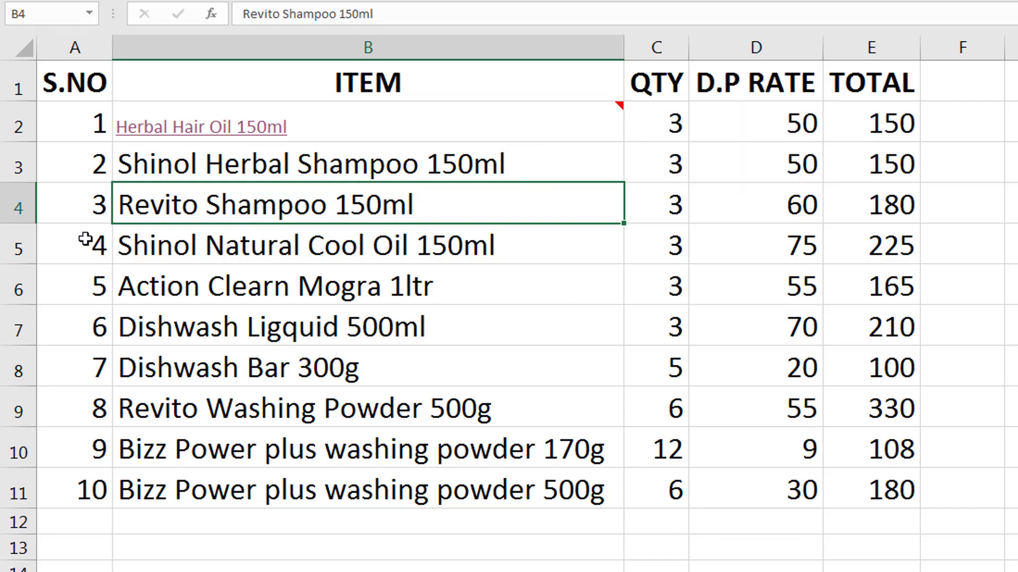
{"action": "left_click_drag", "start_coordinate": [97, 204], "coordinate": [926, 206]}
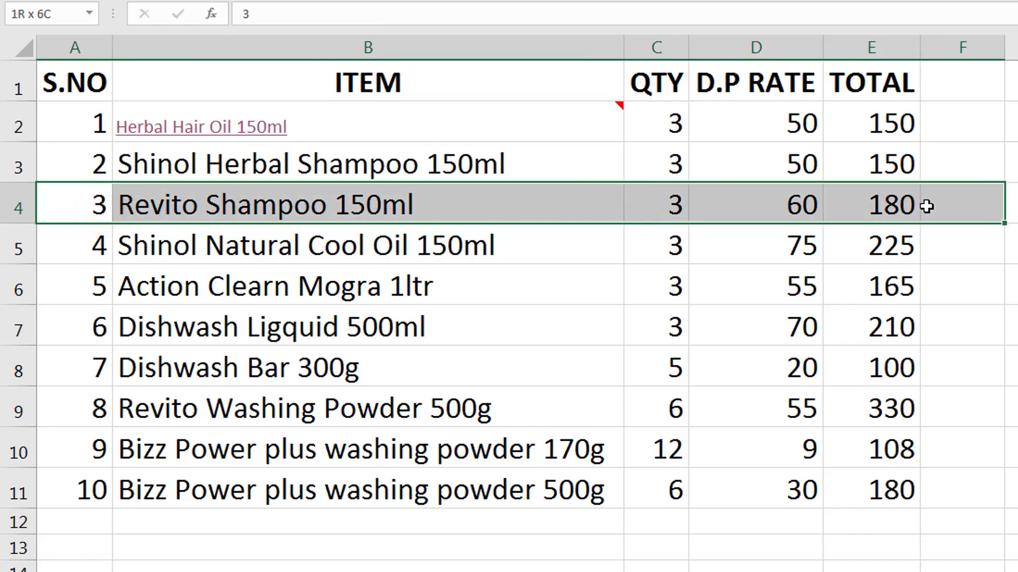
{"action": "left_click", "coordinate": [477, 239]}
{"action": "left_click", "coordinate": [256, 205]}
{"action": "left_click", "coordinate": [293, 287]}
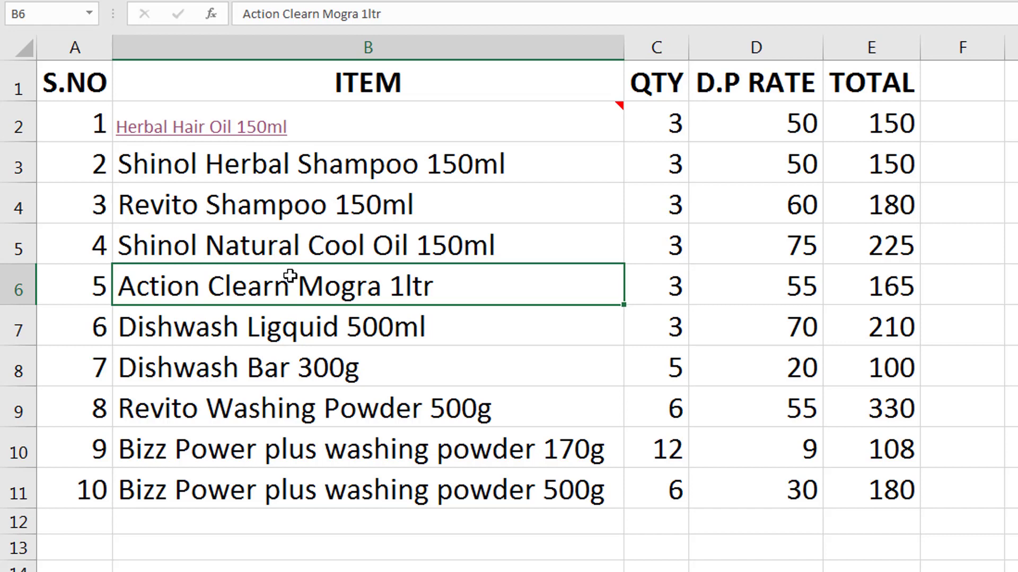
{"action": "key", "text": "Up"}
{"action": "key", "text": "Up"}
{"action": "key", "text": "Up"}
{"action": "key", "text": "Down"}
{"action": "key", "text": "Down"}
{"action": "key", "text": "Up"}
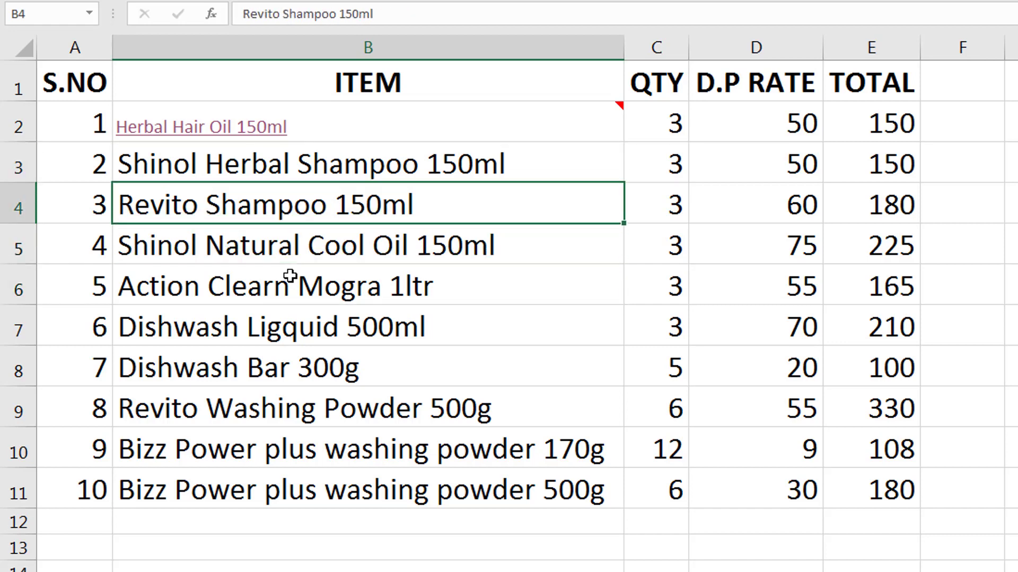
{"action": "key", "text": "Left"}
{"action": "key", "text": "Right"}
{"action": "key", "text": "Right"}
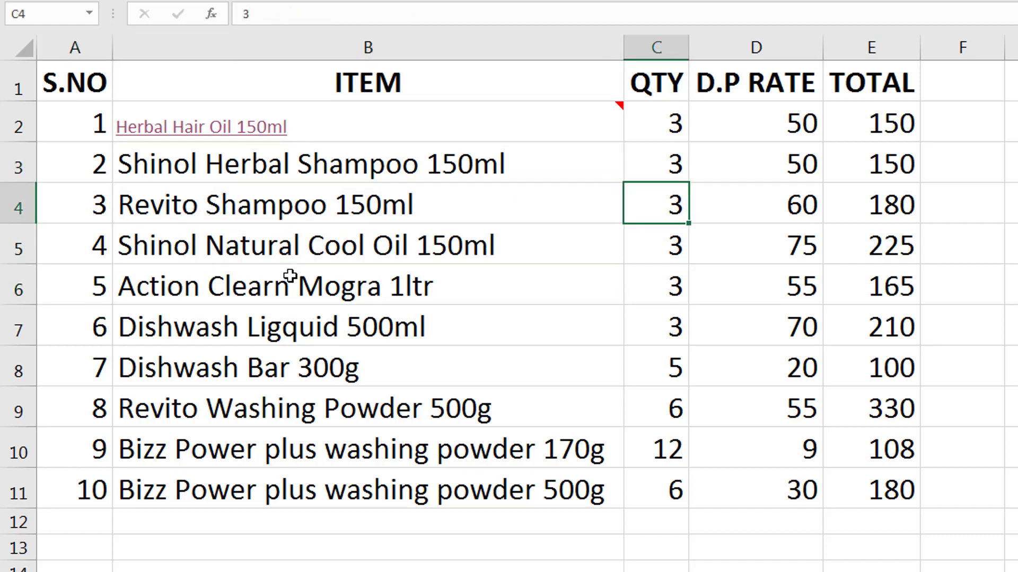
{"action": "key", "text": "Left"}
{"action": "key", "text": "Left"}
{"action": "key", "text": "Right"}
{"action": "key", "text": "Right"}
{"action": "key", "text": "Left"}
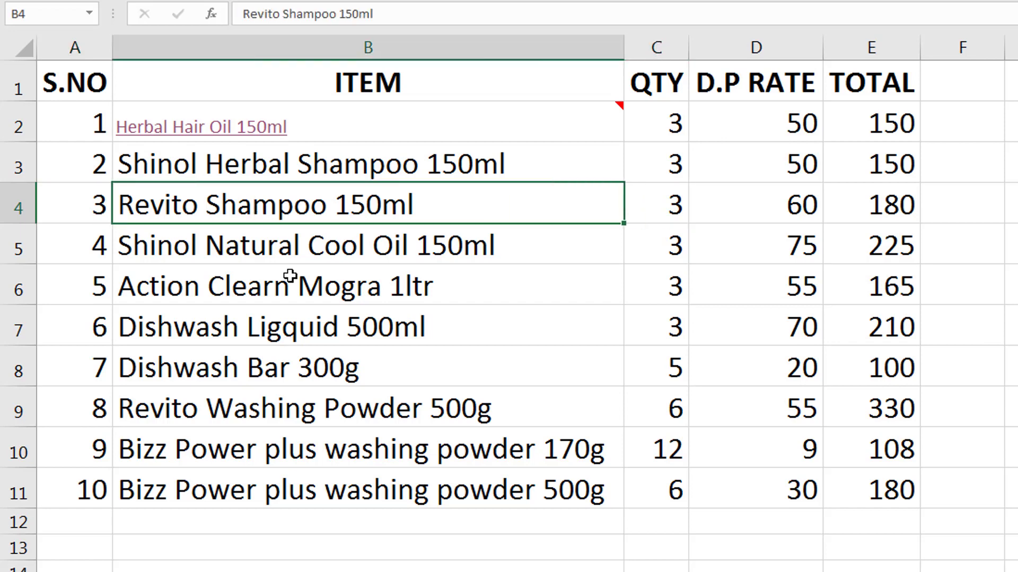
Delete the entire row 4 containing Revito Shampoo 150ml and undo the deletion.
{"action": "key", "text": "shift+space"}
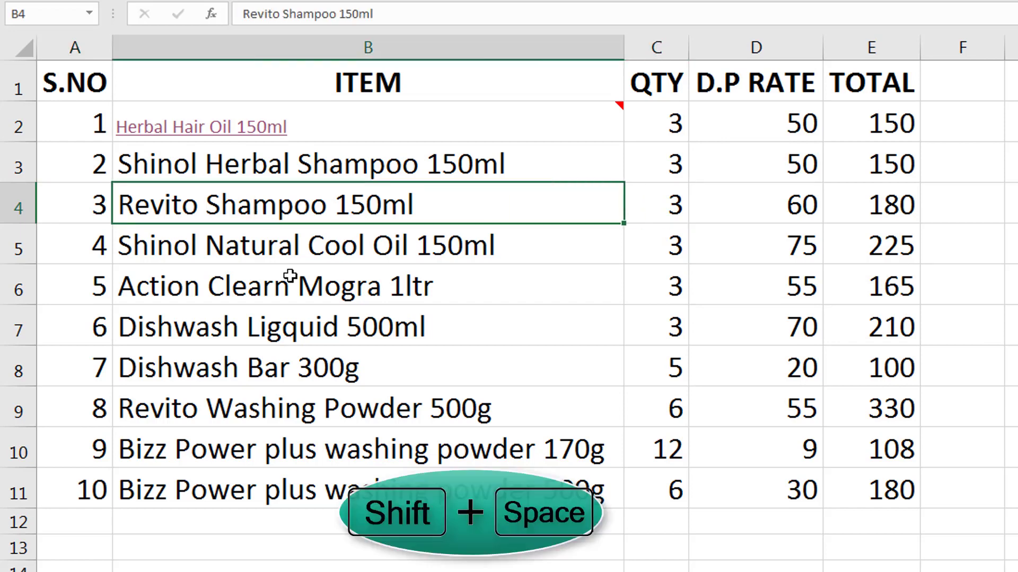
{"action": "key", "text": "shift+space"}
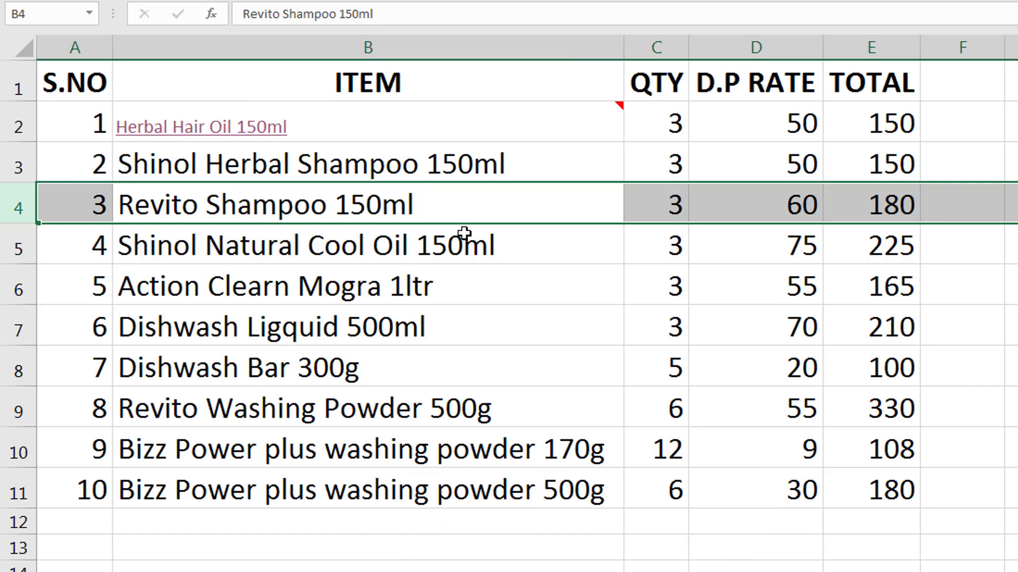
{"action": "key", "text": "ctrl+minus"}
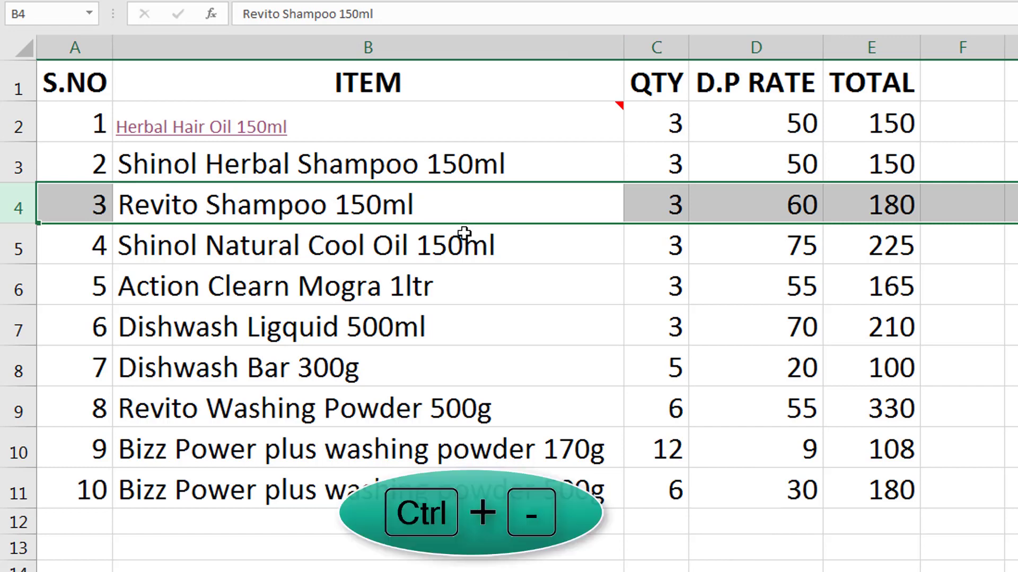
{"action": "key", "text": "ctrl+minus"}
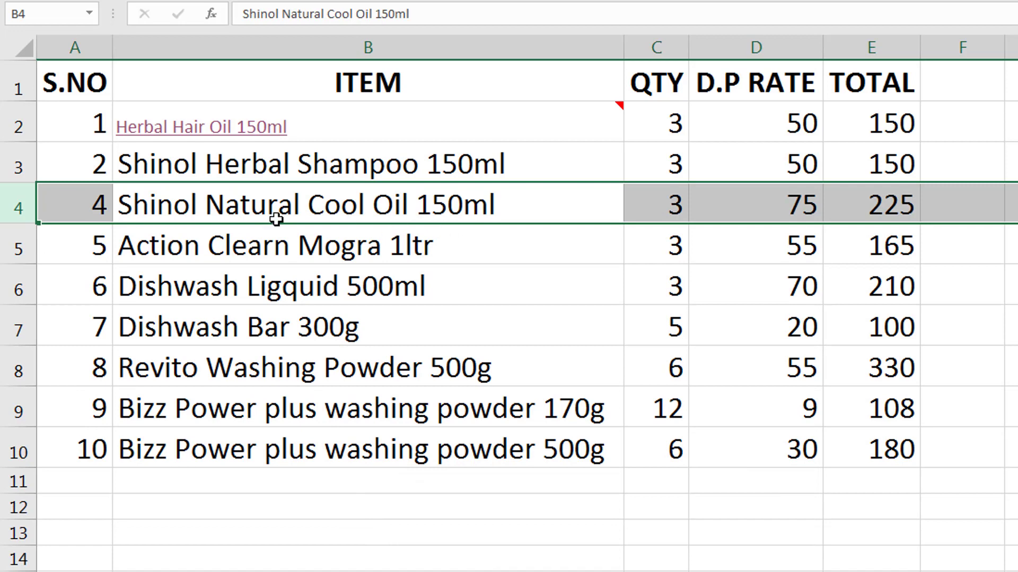
{"action": "left_click", "coordinate": [101, 168]}
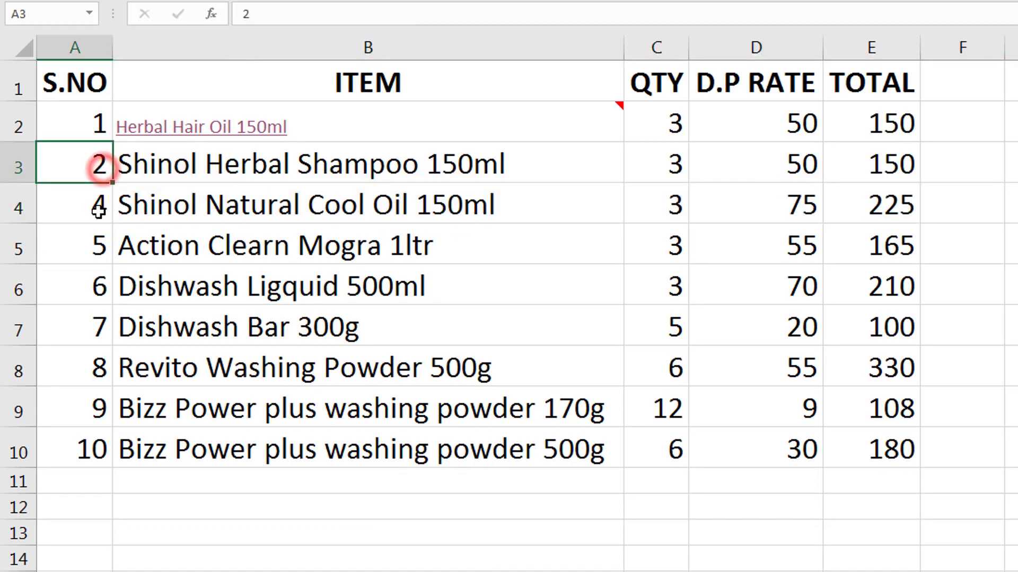
{"action": "left_click", "coordinate": [100, 205]}
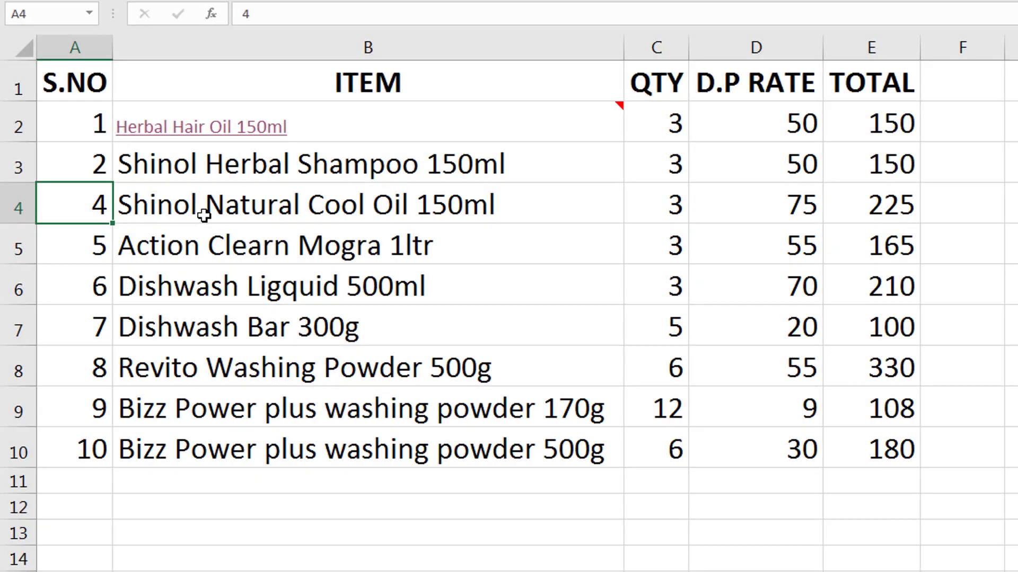
{"action": "key", "text": "ctrl+z"}
{"action": "left_click", "coordinate": [186, 232]}
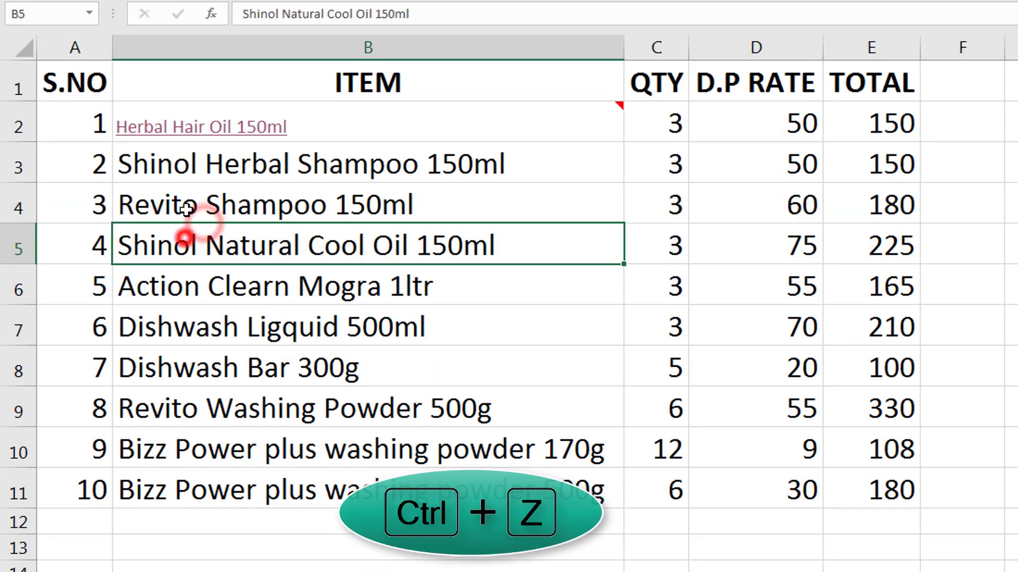
Try the Entire row and Entire column delete options for cell B4 and cancel the deletion.
{"action": "left_click", "coordinate": [186, 207]}
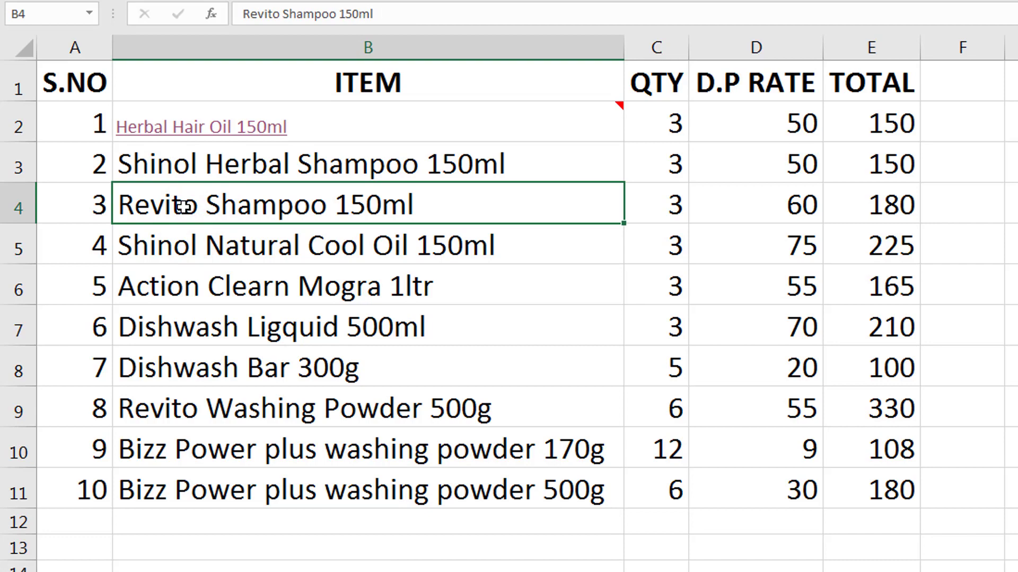
{"action": "key", "text": "ctrl+minus"}
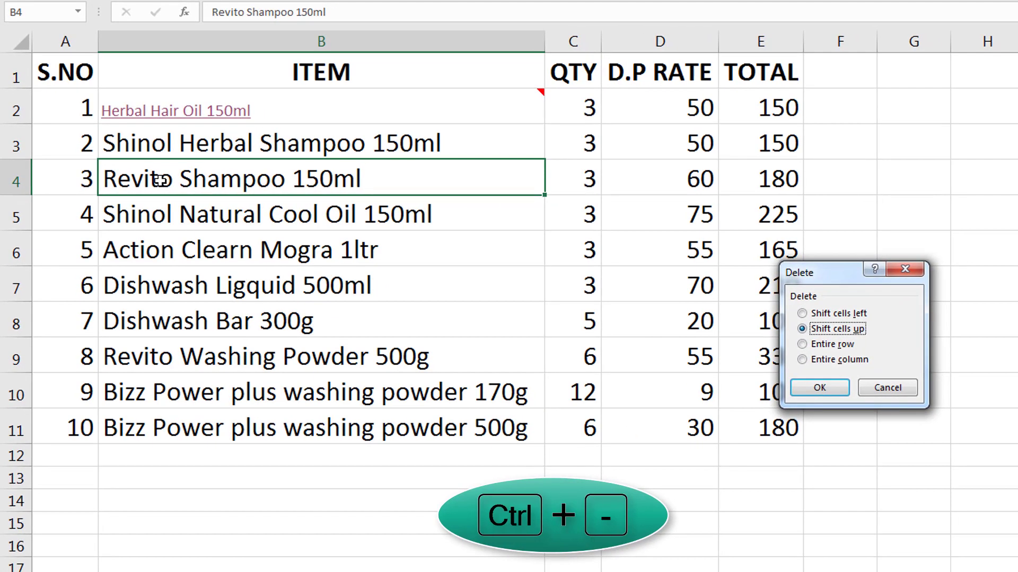
{"action": "left_click_drag", "start_coordinate": [821, 273], "coordinate": [800, 137]}
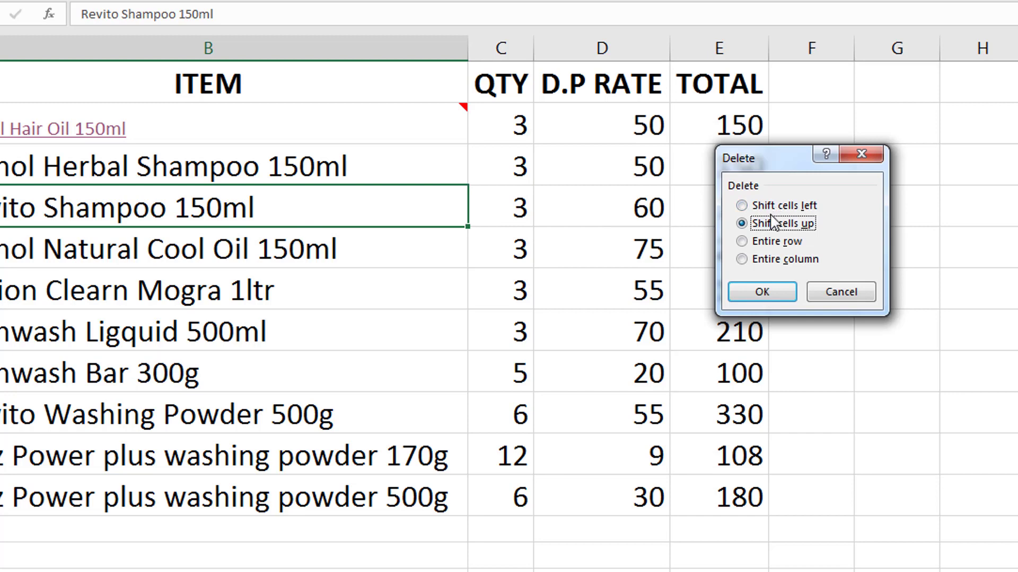
{"action": "left_click", "coordinate": [742, 242]}
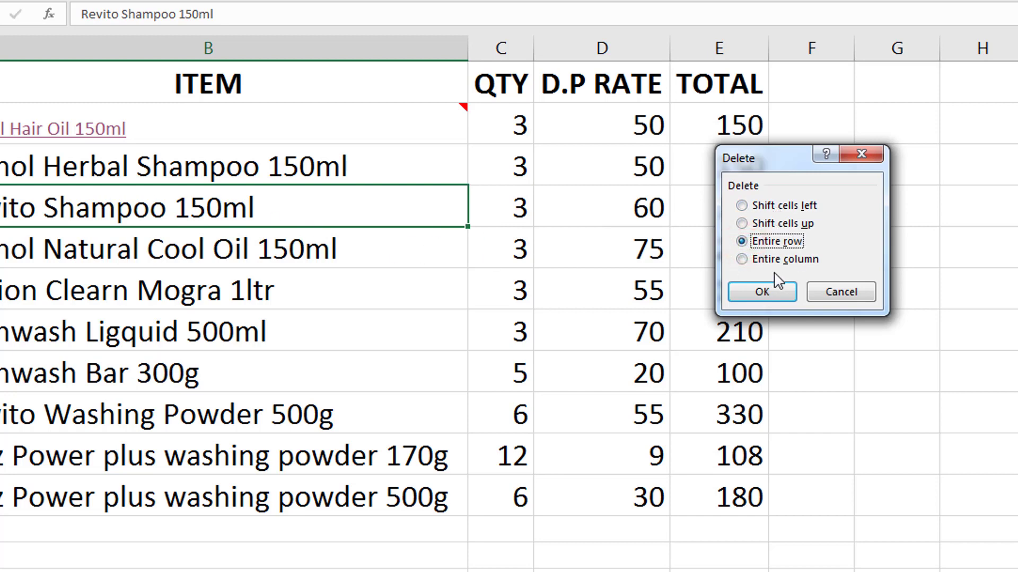
{"action": "left_click", "coordinate": [741, 260]}
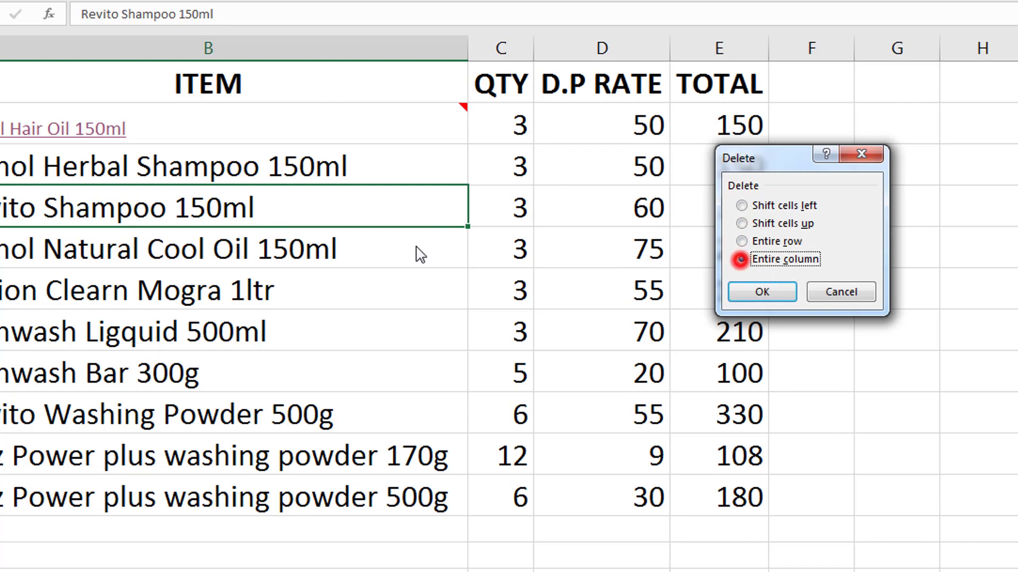
{"action": "left_click", "coordinate": [863, 291]}
{"action": "left_click", "coordinate": [970, 148]}
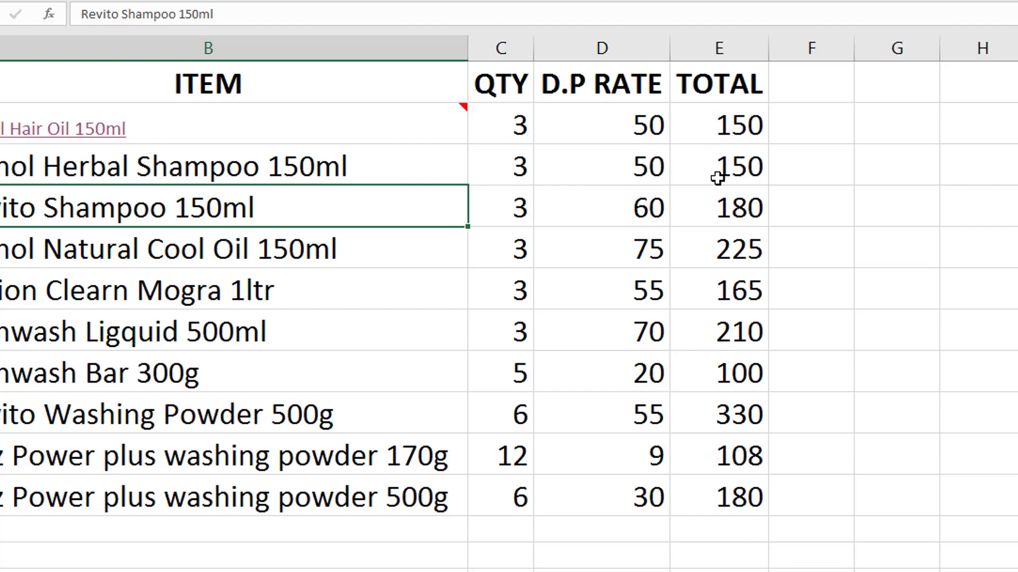
Delete the entire TOTAL column E and undo the deletion.
{"action": "left_click", "coordinate": [714, 247]}
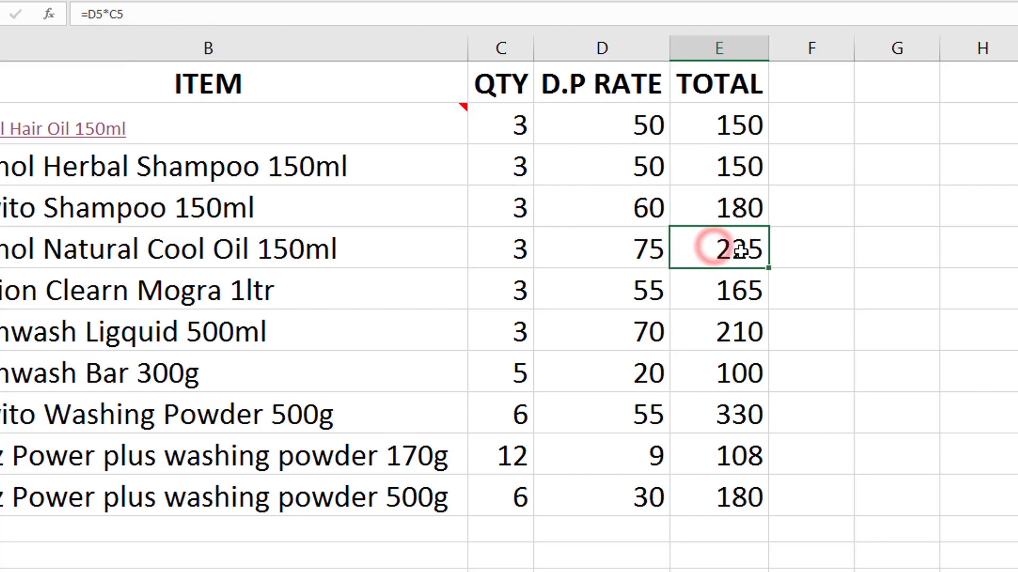
{"action": "left_click", "coordinate": [738, 212]}
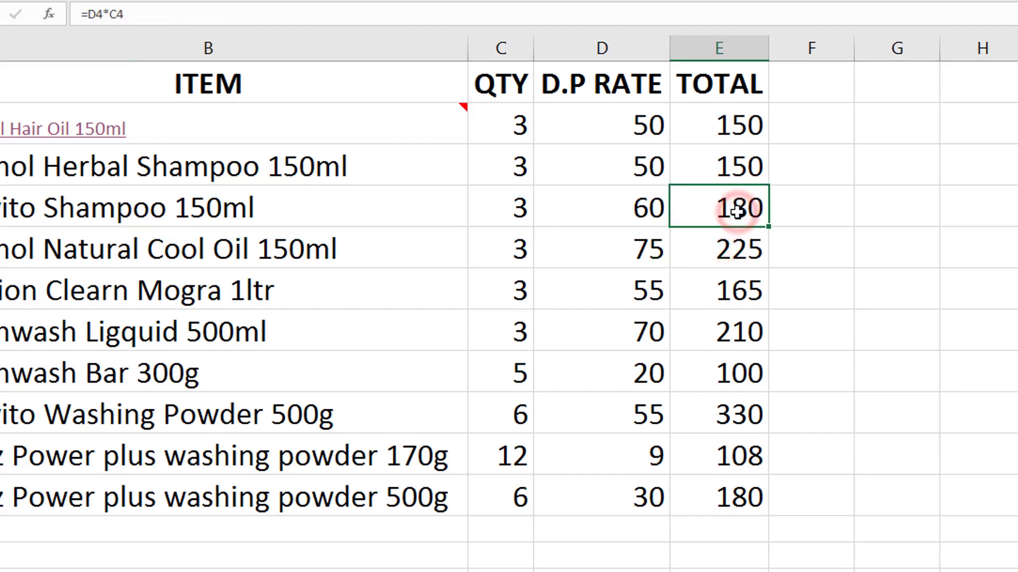
{"action": "key", "text": "ctrl+space"}
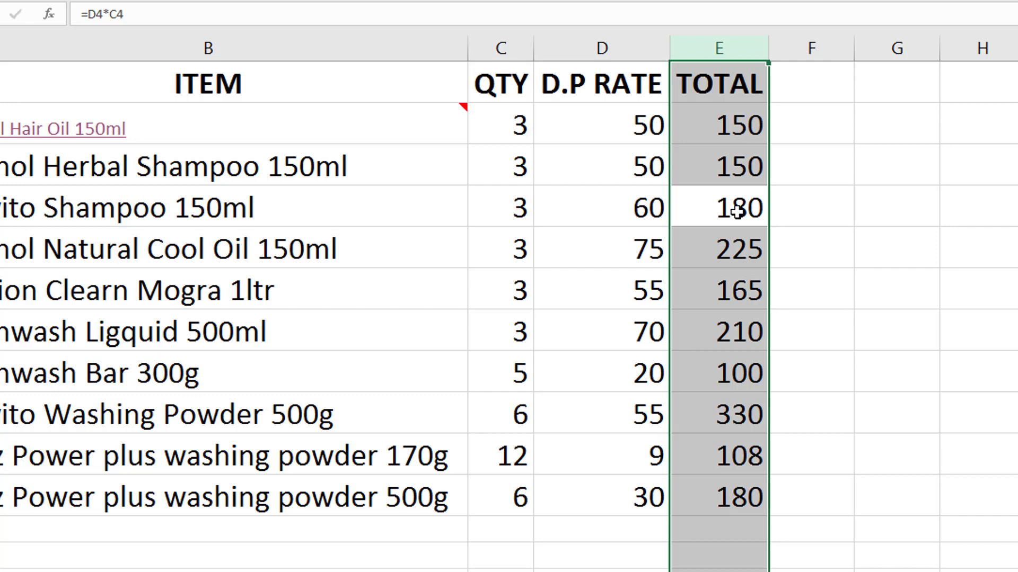
{"action": "key", "text": "ctrl+minus"}
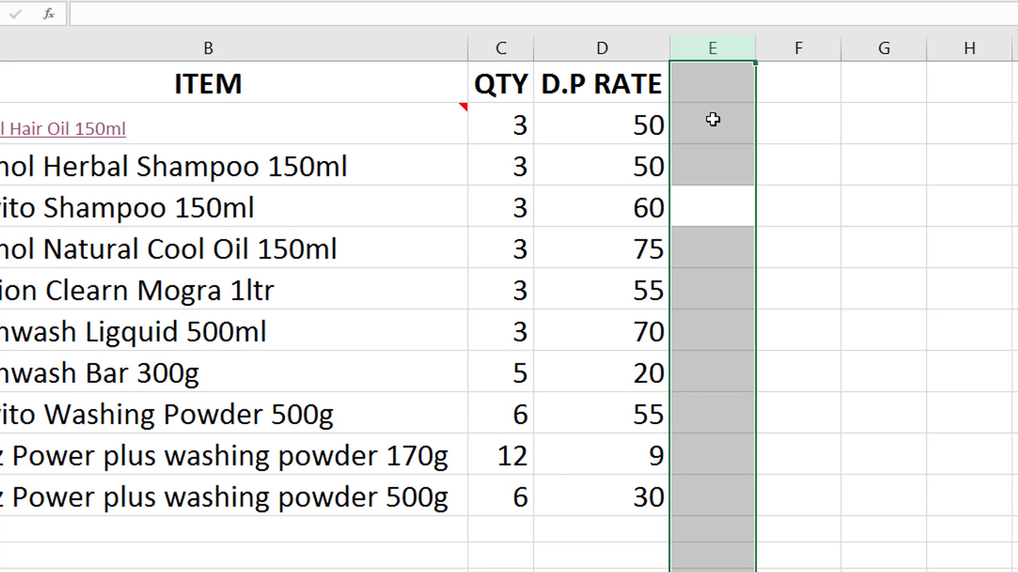
{"action": "key", "text": "ctrl+z"}
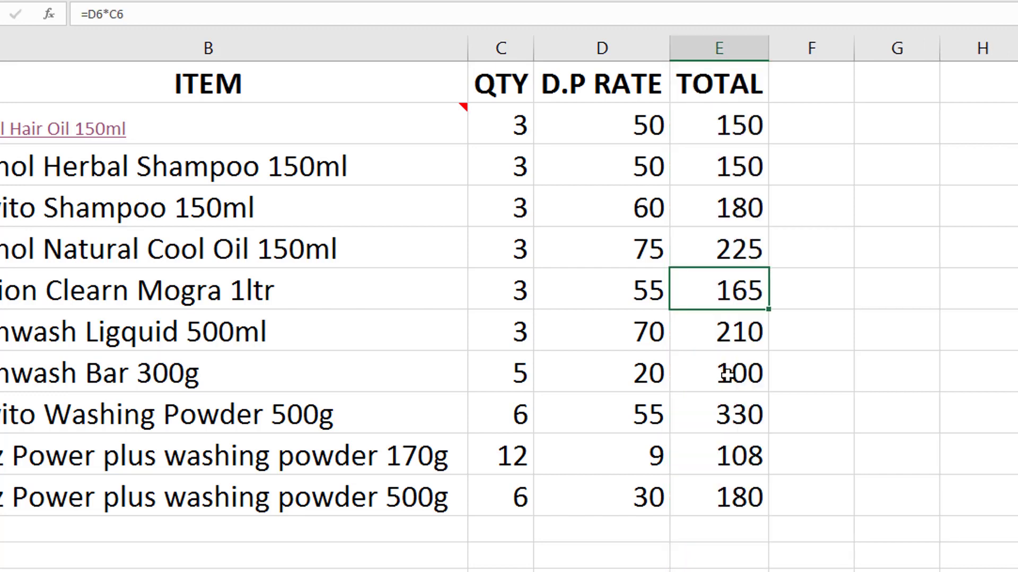